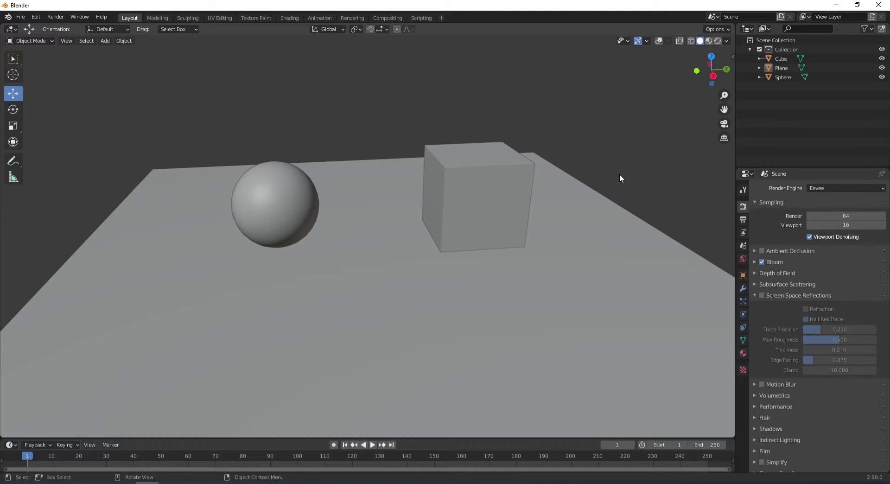
Preview the scene with the sphere, cube and plane in rendered viewport shading
left_click(716, 40)
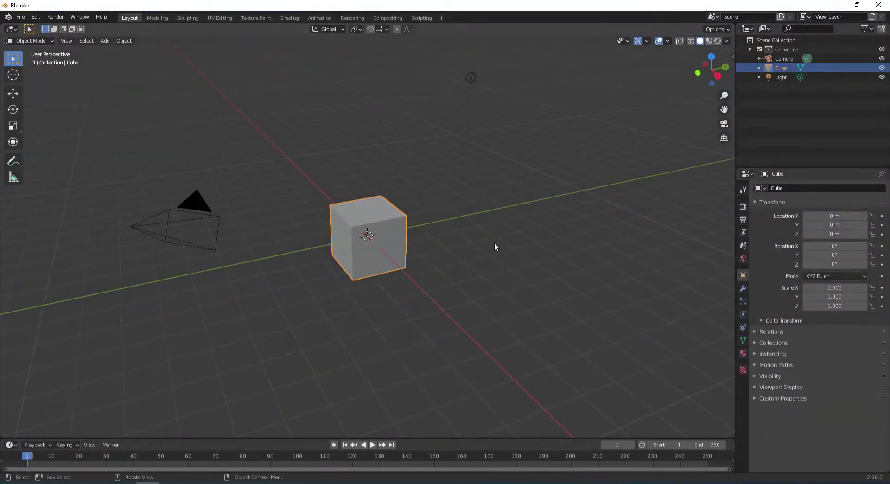
Delete the default cube, light and camera to empty the scene
key("n")
key("Delete")
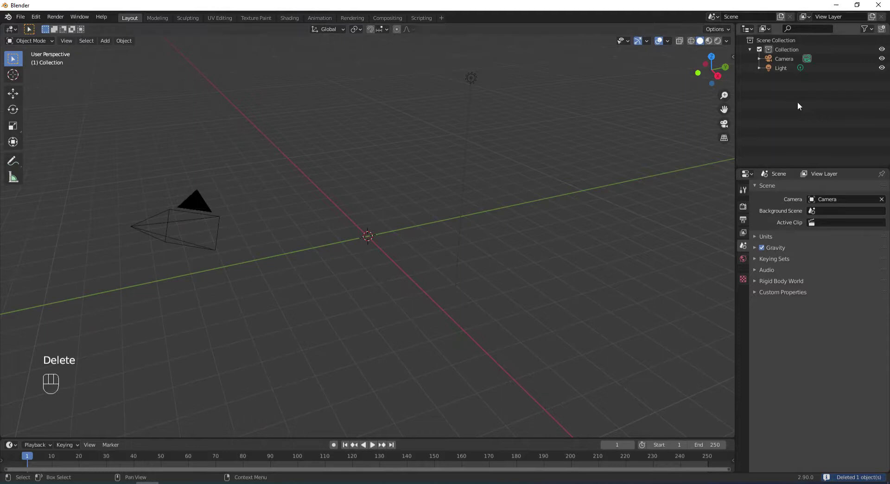
left_click(777, 67)
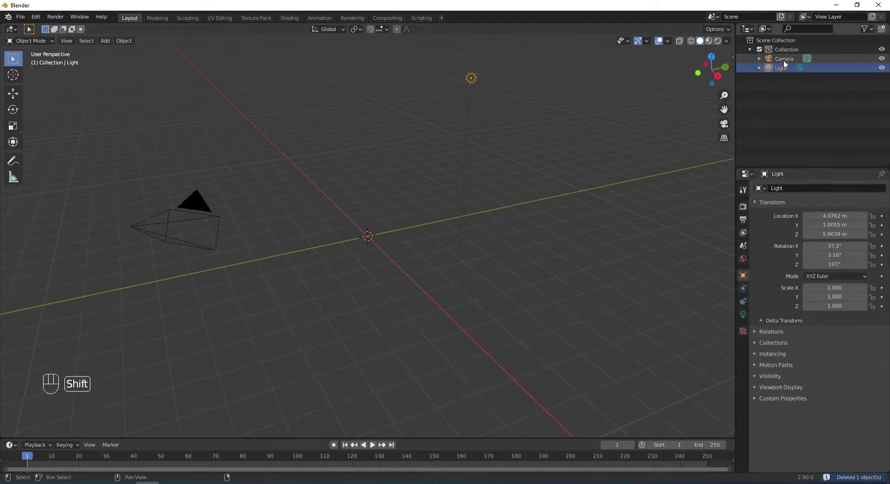
left_click(783, 59, "shift")
key("Delete")
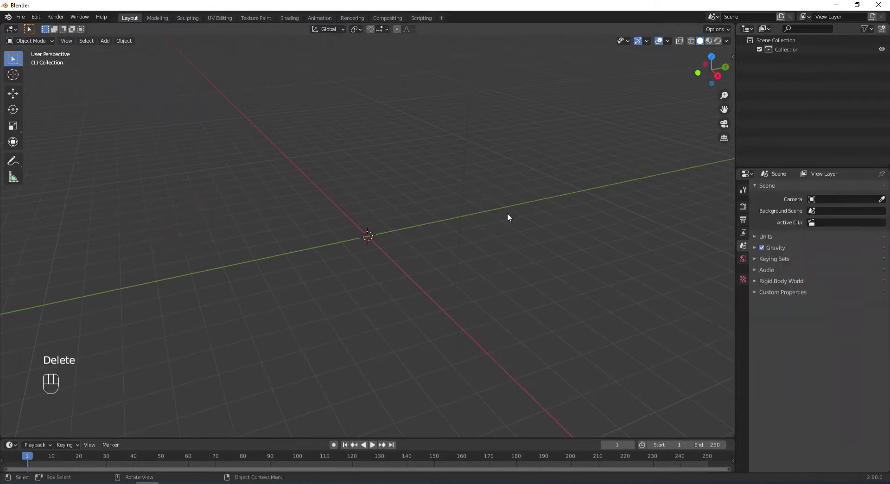
Add a UV sphere at the origin and shade it smooth
key("shift+a")
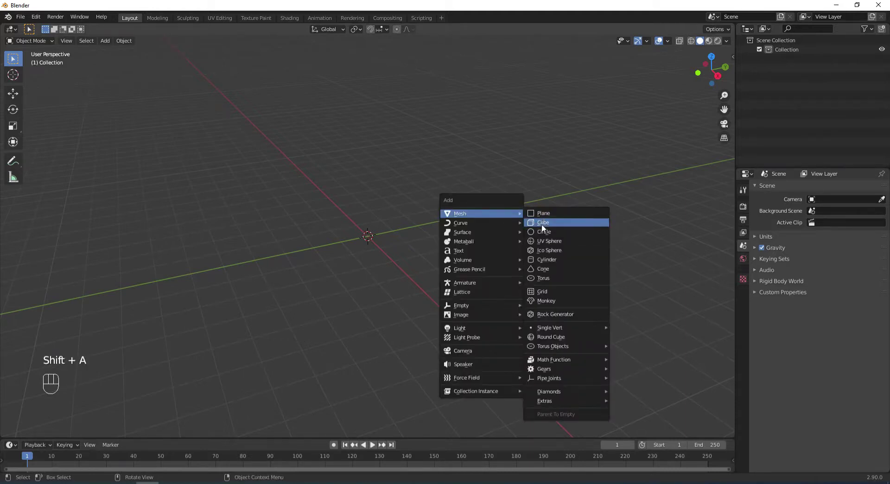
left_click(546, 241)
right_click(368, 227)
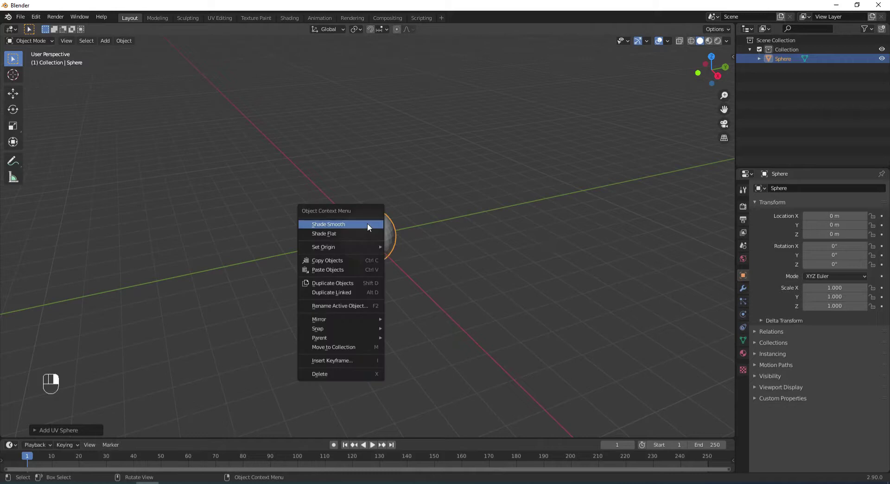
left_click(360, 225)
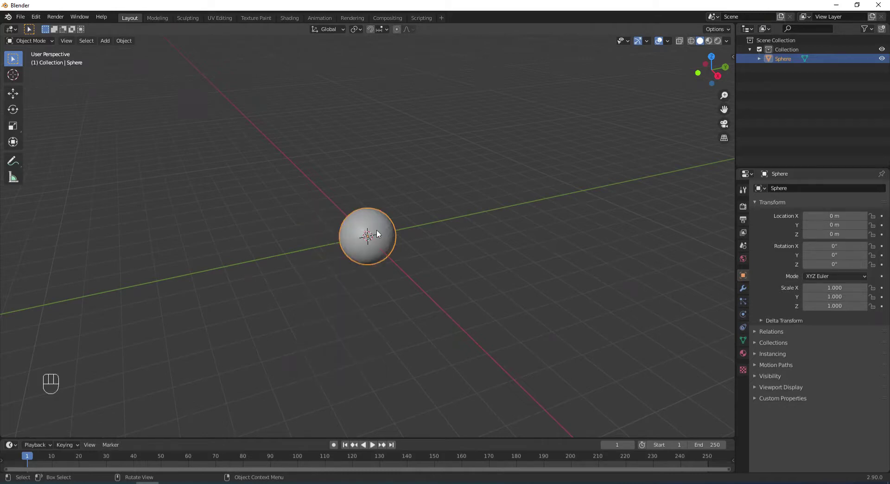
Move the sphere up 1 m along the Z axis with snapping
left_click(7, 96)
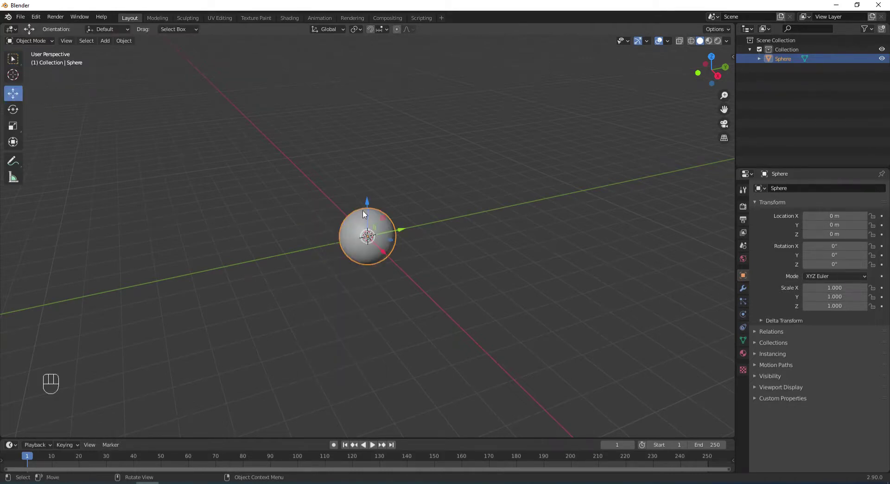
left_click_drag(367, 212, 367, 186, "ctrl")
left_click(449, 202)
left_click(374, 200)
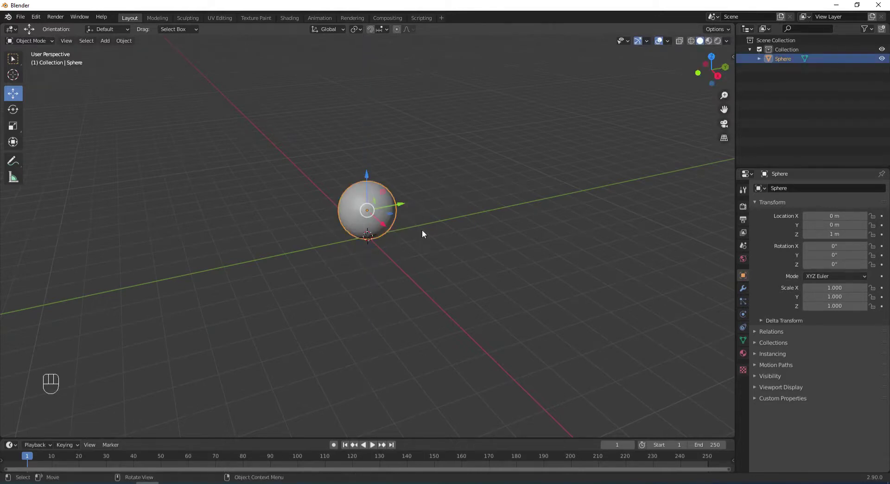
Create a new material for the sphere and set its surface shader to Emission
left_click(743, 352)
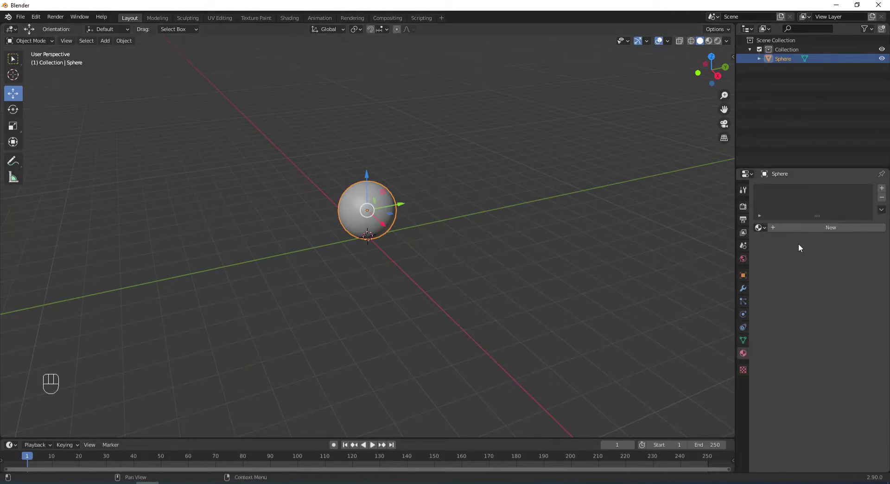
left_click(811, 227)
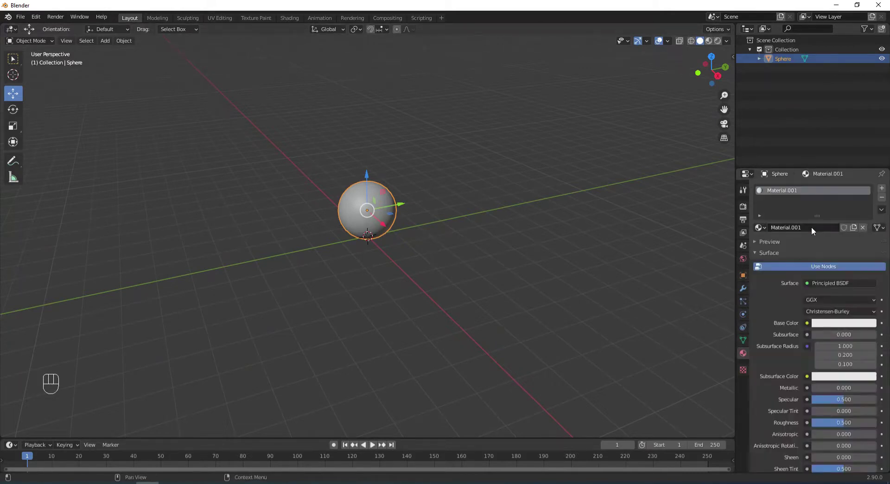
left_click(830, 282)
left_click(763, 99)
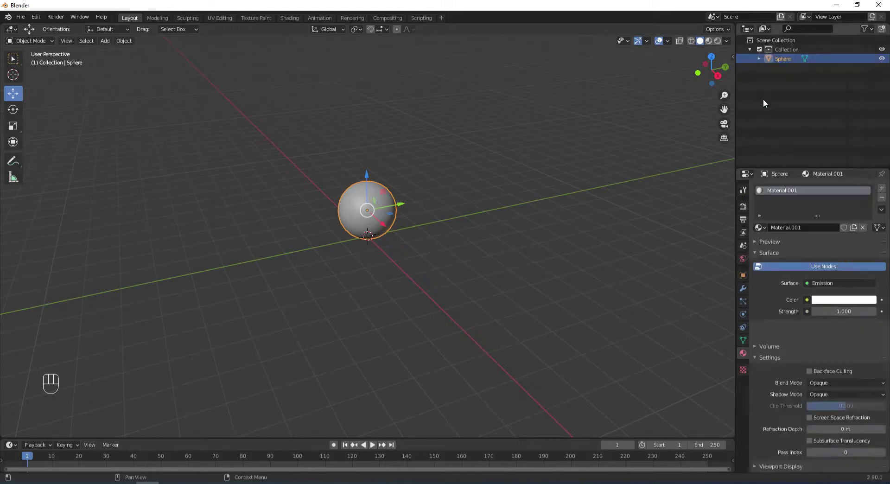
Set the sphere's emission color to yellow and its strength to 5
left_click(838, 300)
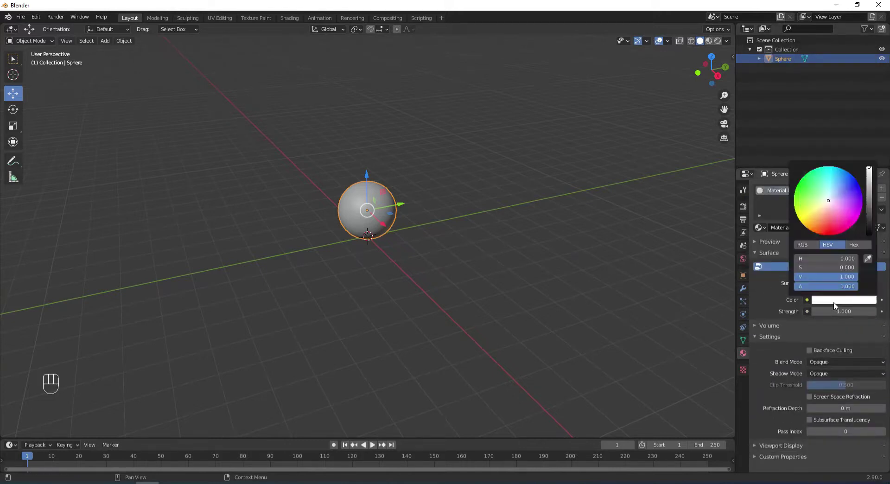
left_click(807, 218)
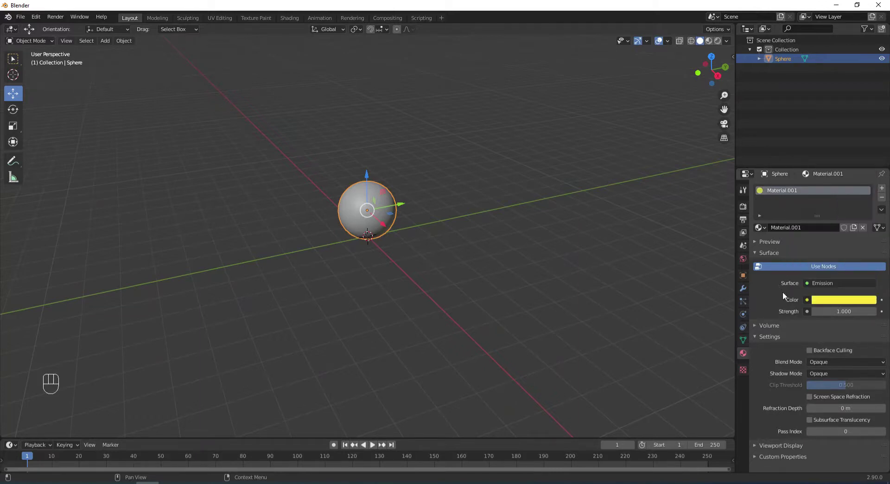
left_click(846, 313)
type("5")
key("Return")
Set the world background color to black
left_click(743, 258)
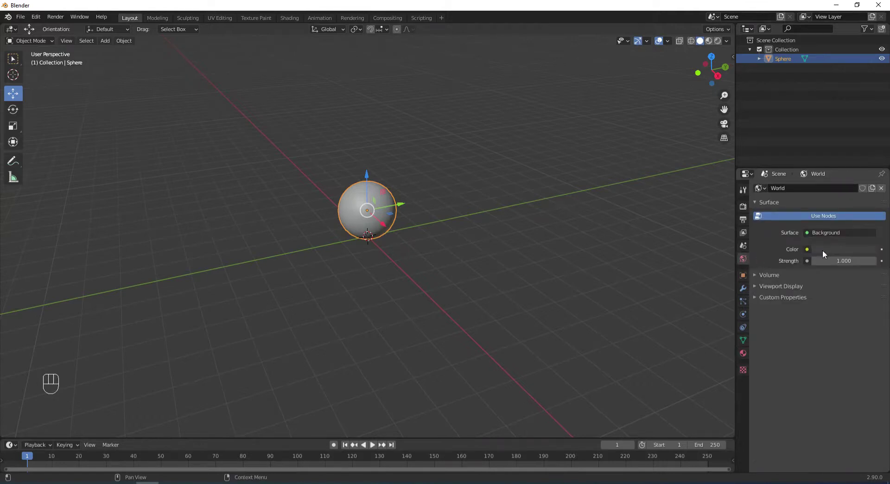
left_click(825, 249)
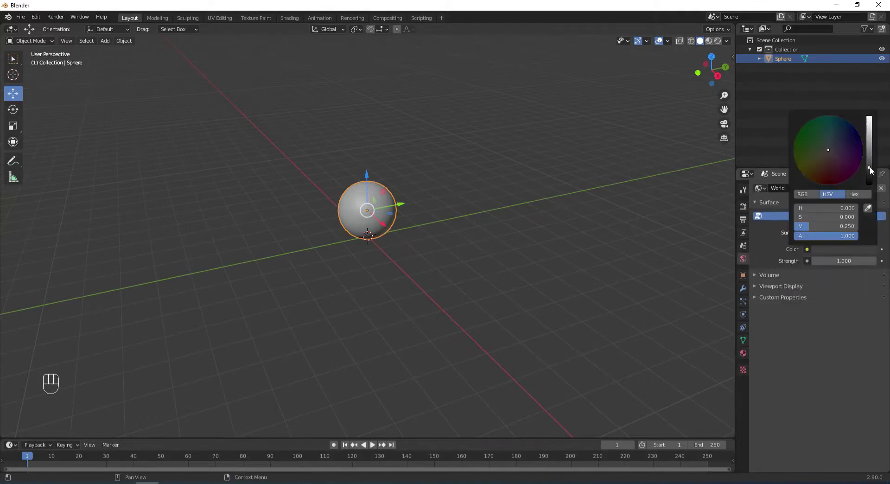
left_click_drag(870, 168, 869, 184)
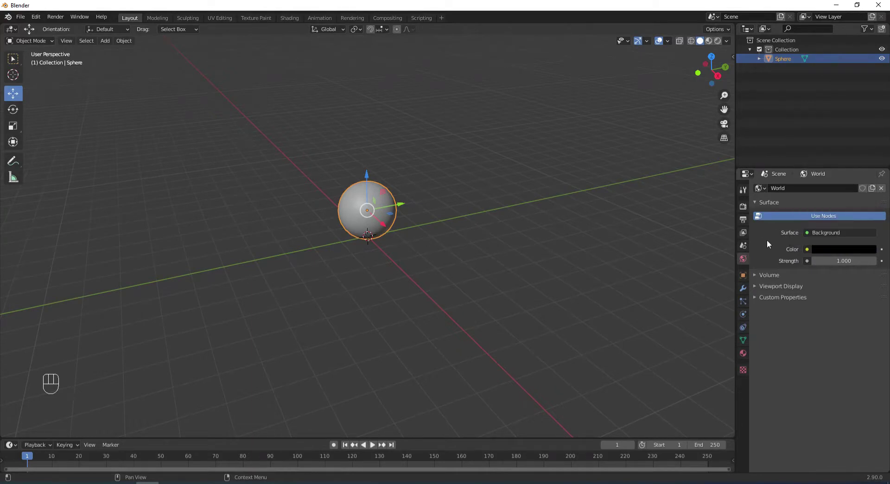
Show the viewport in rendered shading without overlays and deselect the sphere
left_click(717, 40)
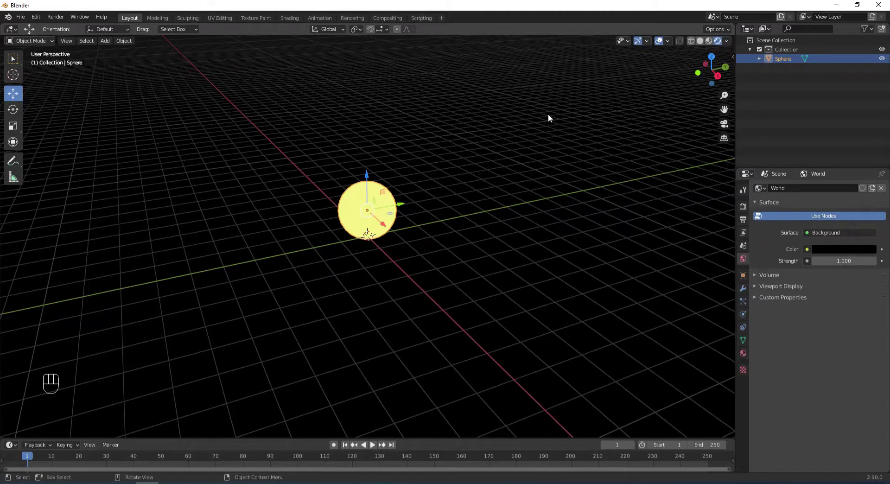
left_click(658, 41)
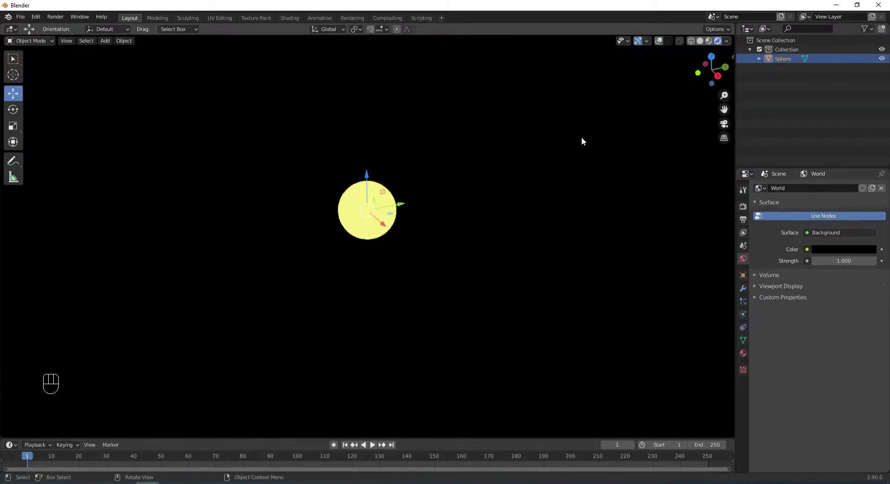
left_click(534, 163)
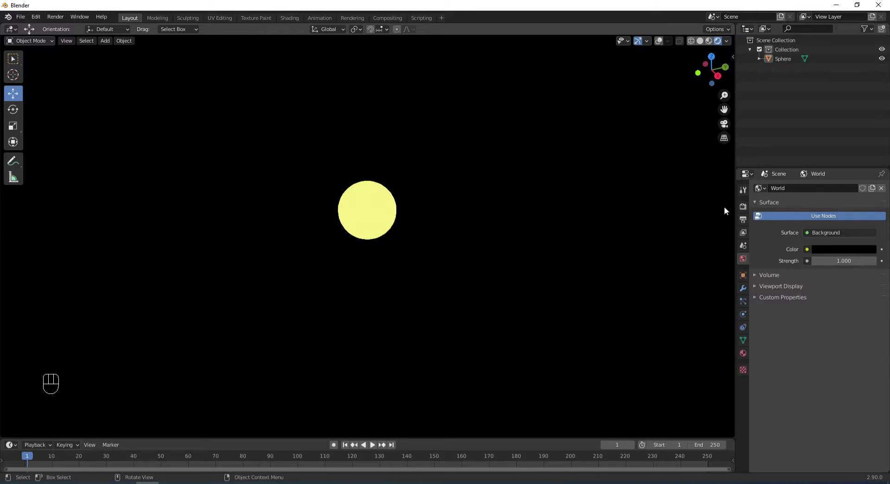
Enable Bloom and Screen Space Reflections in the Eevee render settings
left_click(742, 207)
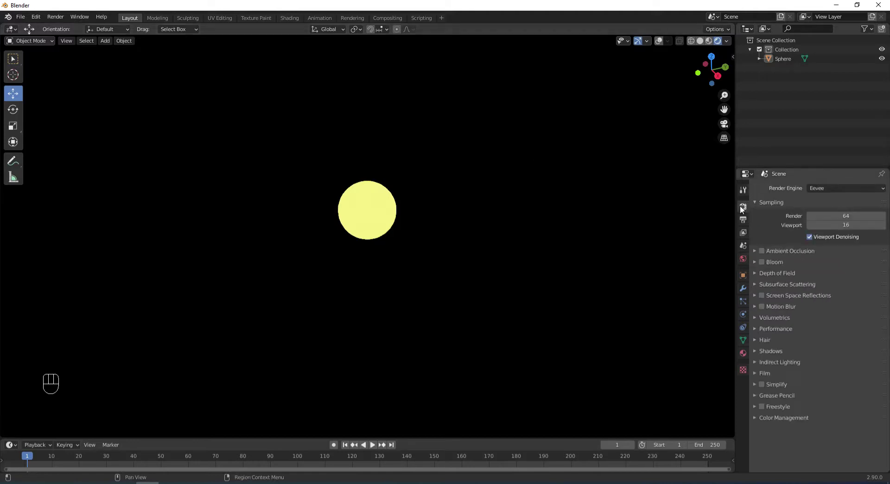
left_click(761, 263)
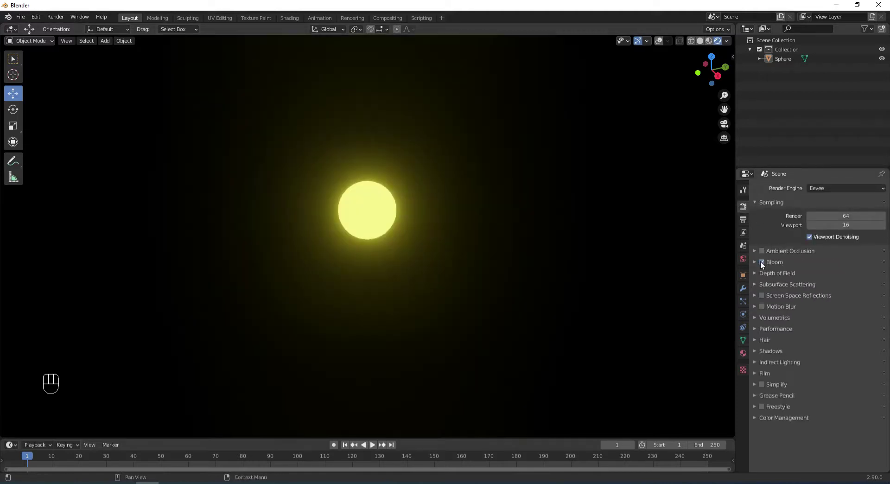
left_click(762, 295)
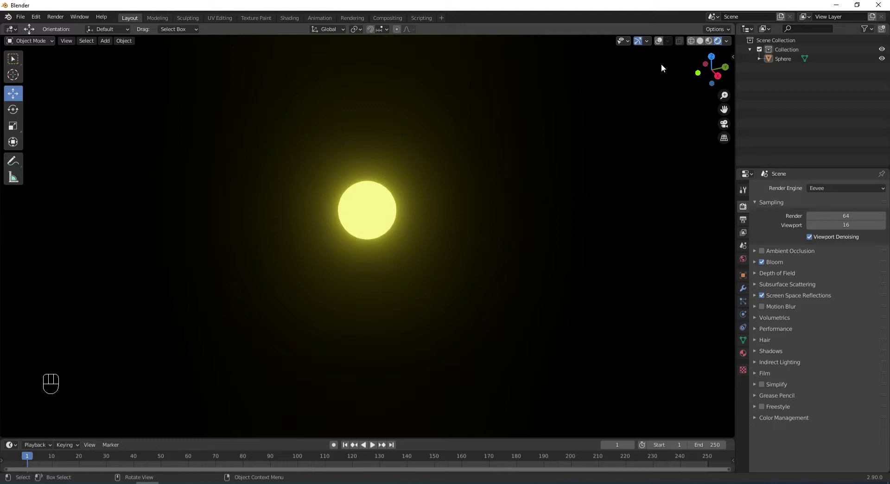
Return to solid shading with overlays on and add a plane mesh beneath the sphere
left_click(699, 40)
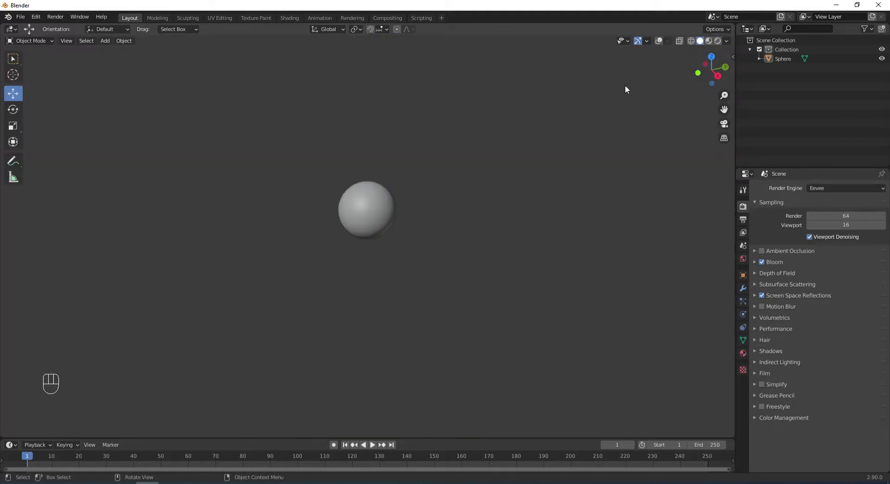
left_click(658, 41)
key("shift+a")
mouse_move(437, 185)
left_click(481, 184)
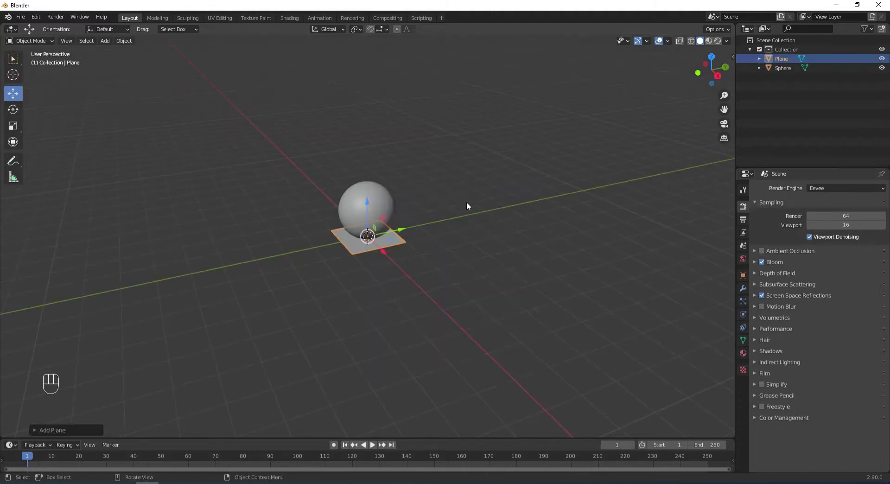
Scale up all of the plane's geometry in Edit Mode to form a wide floor around the sphere
key("Tab")
key("a")
key("s")
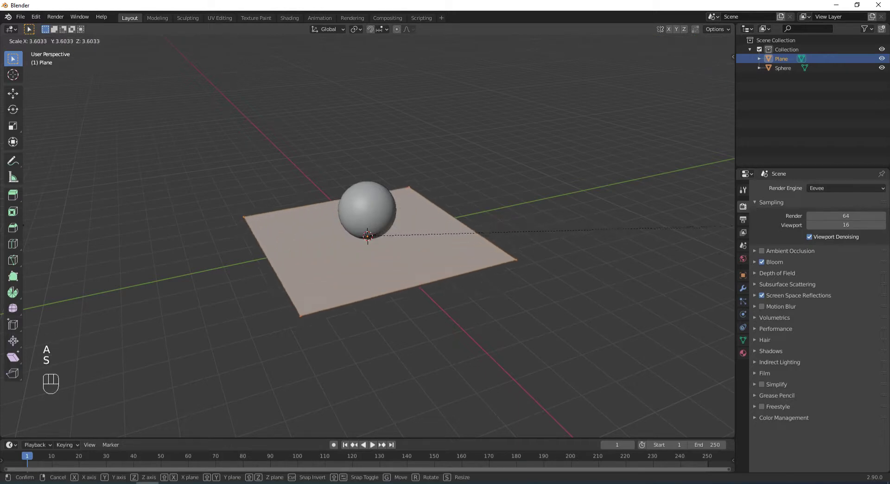
left_click(261, 249)
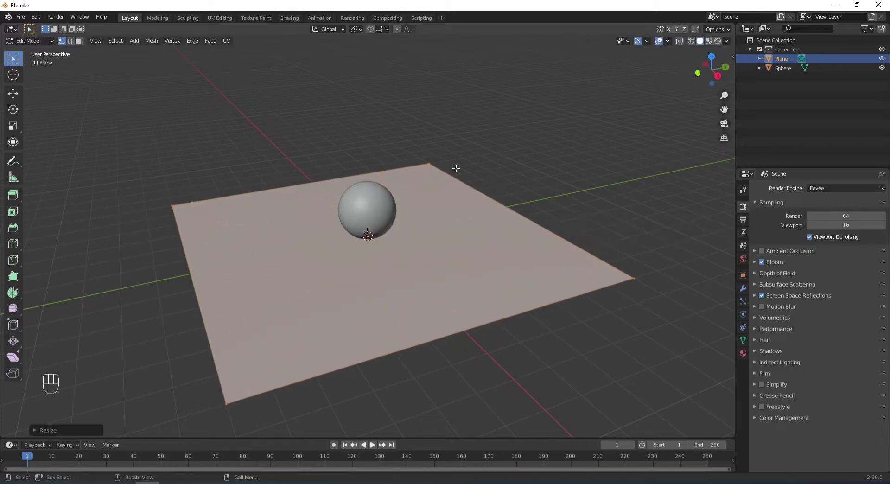
key("Tab")
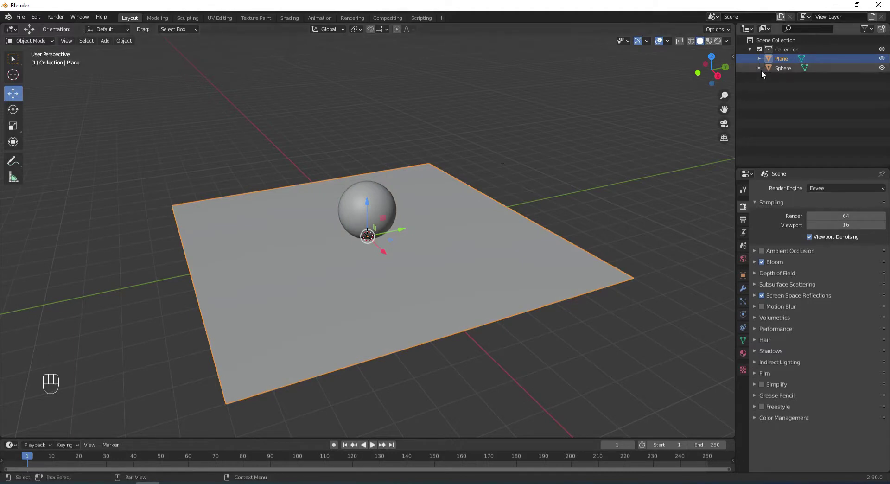
Show the scene in rendered shading with nothing selected and switch the render engine to Cycles
left_click(717, 42)
left_click(524, 149)
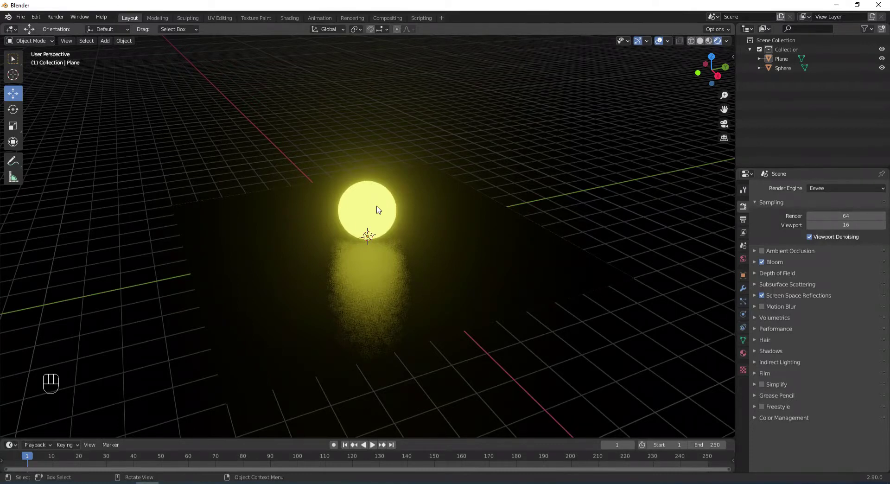
left_click(825, 190)
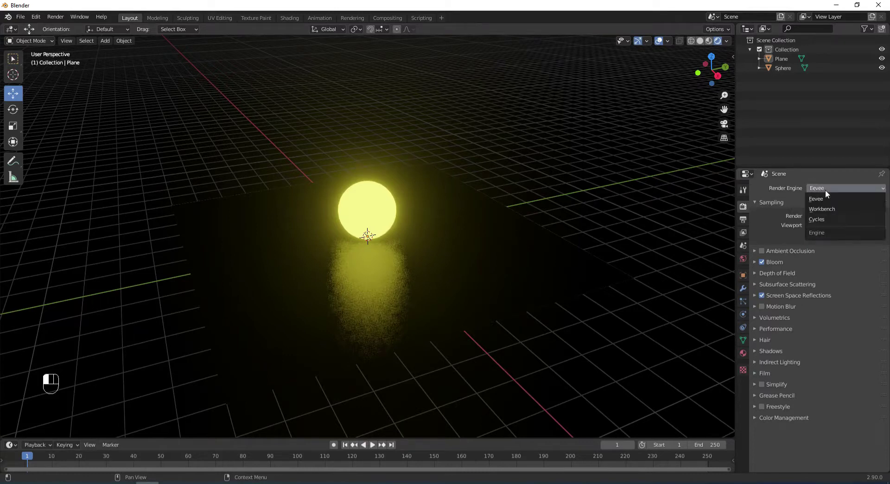
left_click(824, 216)
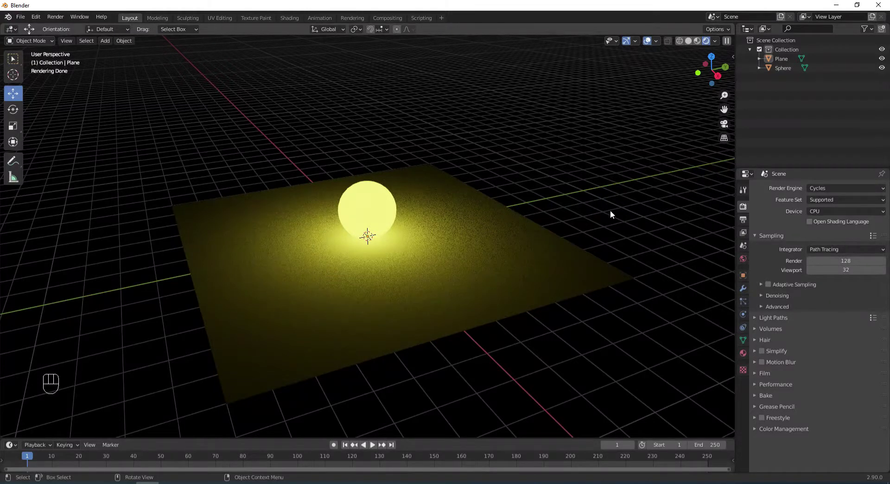
Start a new file with the default scene, discarding the changes to the current one
left_click(20, 17)
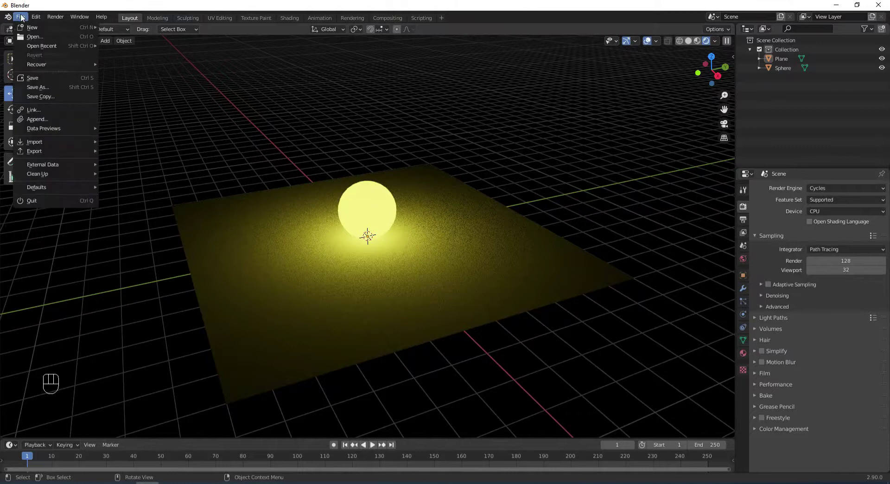
mouse_move(88, 27)
left_click(136, 26)
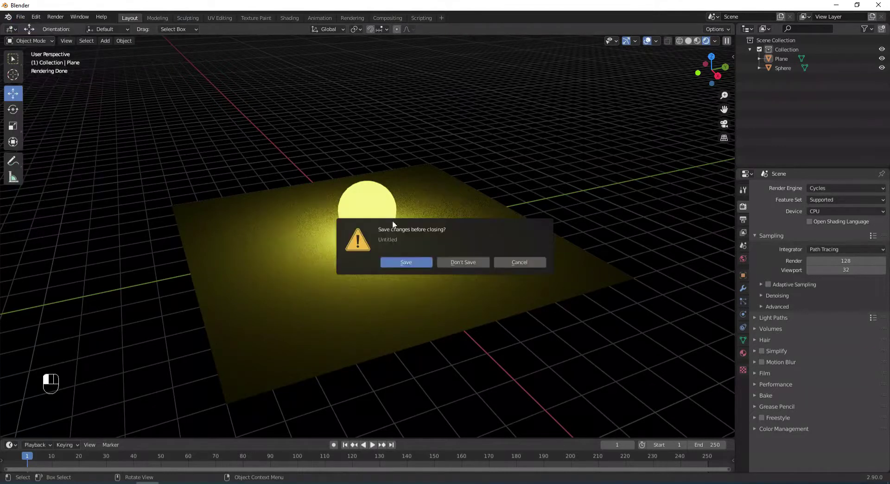
left_click(465, 262)
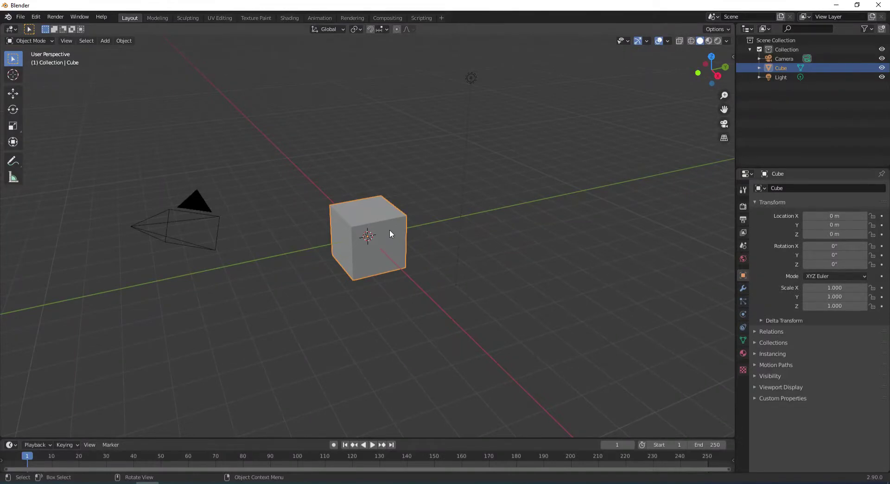
Move the default cube up along Z in snapped steps so its Z location is 1 m
left_click(13, 94)
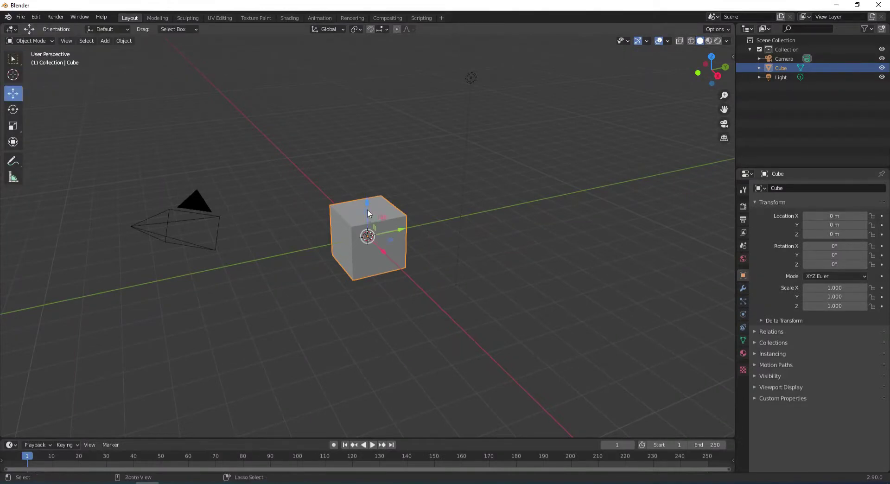
left_click_drag(367, 209, 367, 183, "ctrl")
left_click(457, 210)
left_click(399, 211)
Scale the cube's geometry along Y in Edit Mode to stretch it into a long box
key("Tab")
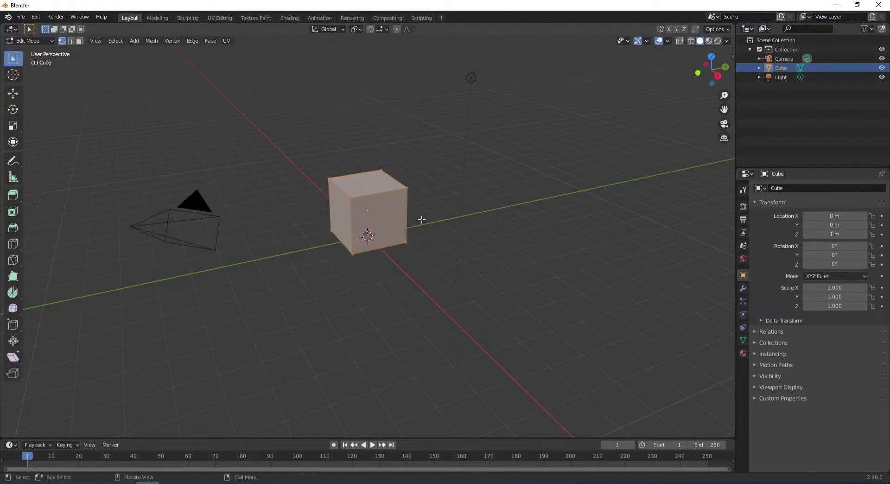
key("s")
key("y")
left_click(542, 223)
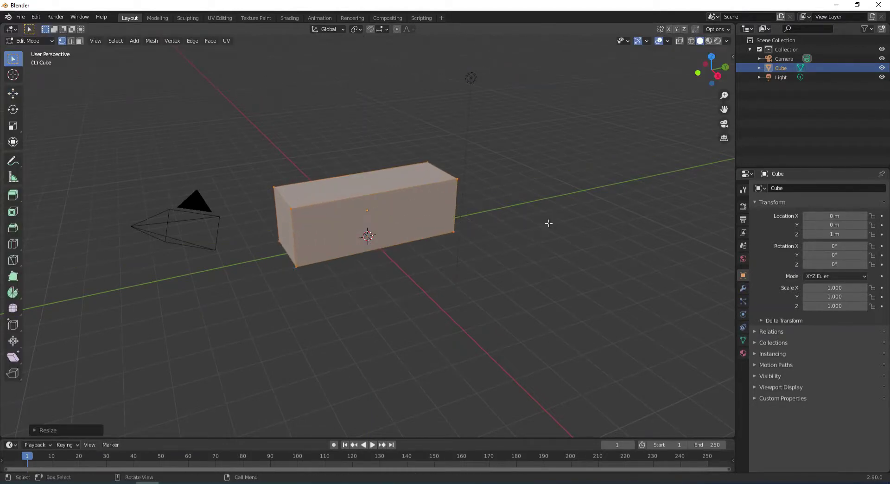
Raise the box's top face to make it taller and delete the long front face, finishing in Object Mode
key("3")
left_click(342, 168)
left_click_drag(367, 165, 366, 139)
left_click(345, 198)
key("x")
left_click(345, 217)
key("Tab")
Add a Solidify modifier to the open box with 0.1 m thickness and Even Thickness enabled
left_click(743, 288)
left_click(818, 188)
left_click(726, 324)
left_click(837, 229)
type("0.1")
key("Return")
left_click(805, 252)
Enable Cavity in the solid viewport shading to emphasize the box's edges, and deselect the box
middle_click_drag(695, 219, 626, 202)
scroll(582, 195, "up", 2)
left_click(727, 41)
left_click(674, 249)
scroll(548, 144, "up", 1)
mouse_move(548, 146)
middle_mouse_down()
mouse_move(534, 143)
mouse_move(547, 149)
middle_mouse_up()
scroll(598, 144, "down", 1)
left_click(540, 175)
Add a plane mesh and raise it along Z into the middle of the open box
key("shift+a")
mouse_move(508, 179)
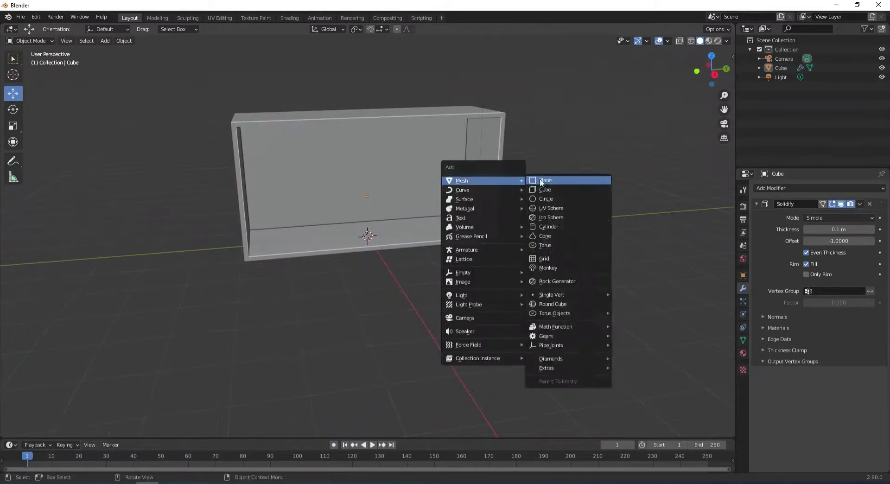
left_click(545, 181)
left_click_drag(366, 199, 365, 140)
Rotate the plane about the X axis so it stands steeply tilted inside the box
middle_click_drag(563, 189, 494, 189)
key("r")
key("x")
left_click(403, 312)
Stretch the tilted plane's geometry along Z in Edit Mode to span the box's height, and fine-tune its vertical position
key("Tab")
key("s")
key("z")
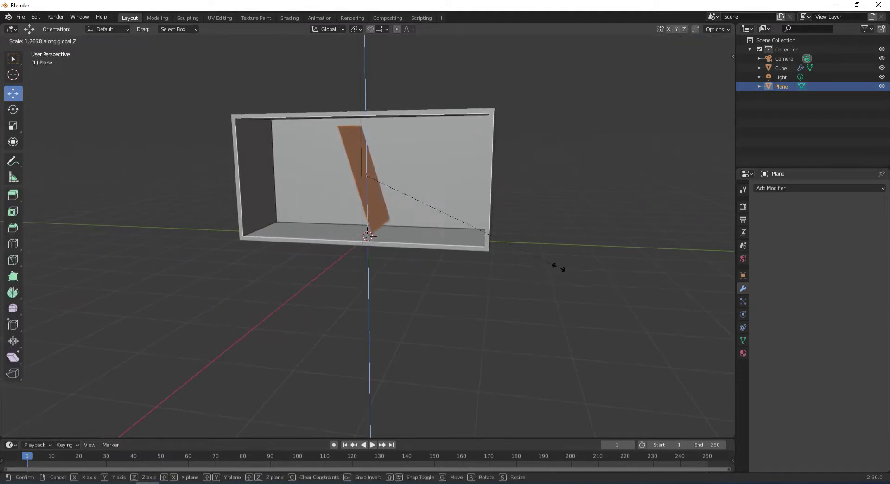
left_click(566, 296)
key("Tab")
left_click_drag(365, 154, 365, 151)
middle_click_drag(525, 202, 585, 159)
left_click(545, 158)
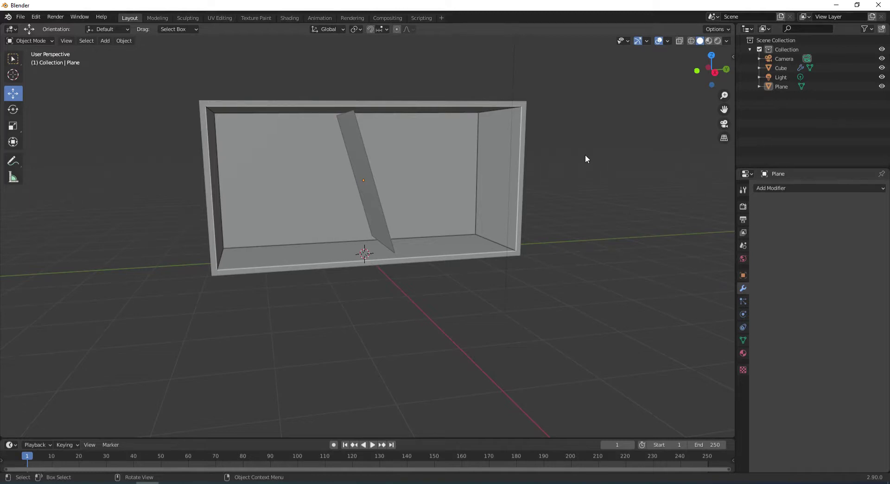
Give the tilted plane a new material with Emission as its surface shader
left_click(473, 124)
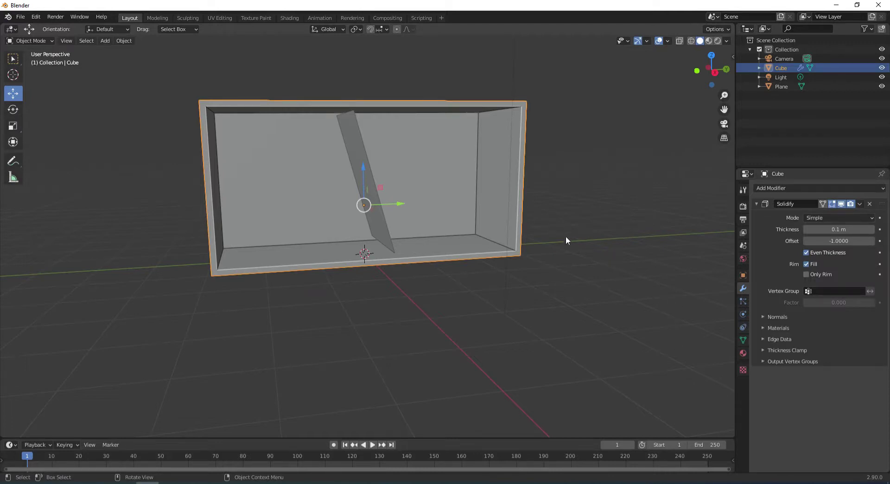
left_click(741, 354)
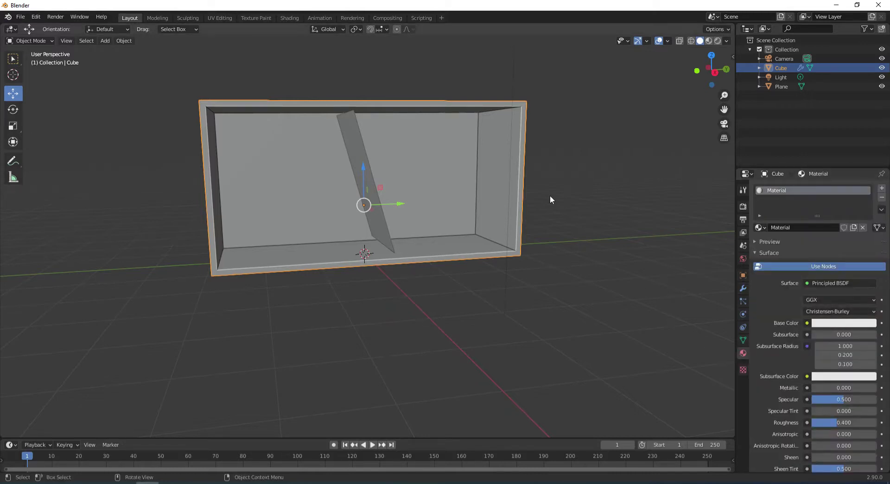
left_click(362, 147)
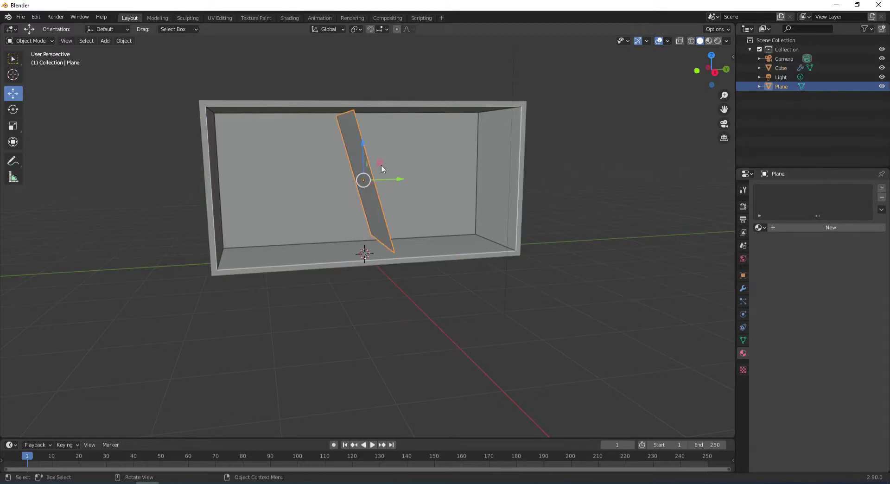
left_click(812, 226)
left_click(821, 283)
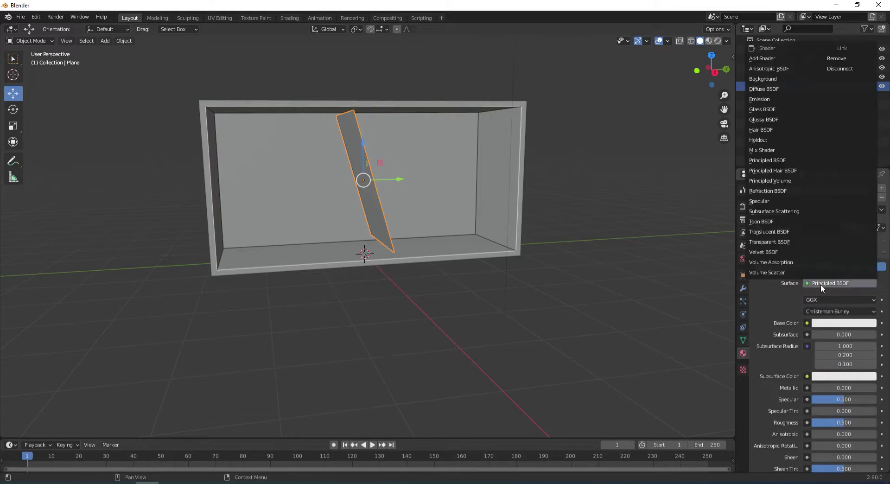
left_click(756, 100)
Set the plane's emission color to light blue and its strength to 3
left_click(827, 301)
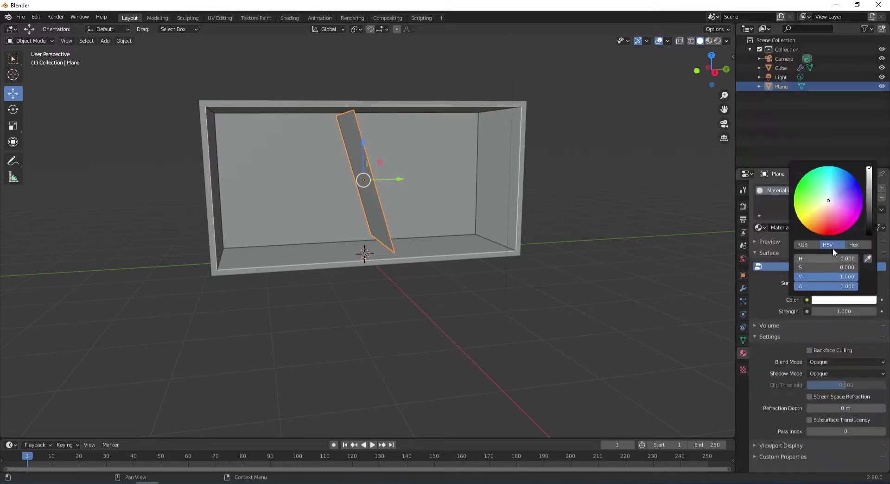
left_click(840, 189)
left_click(841, 312)
type("3")
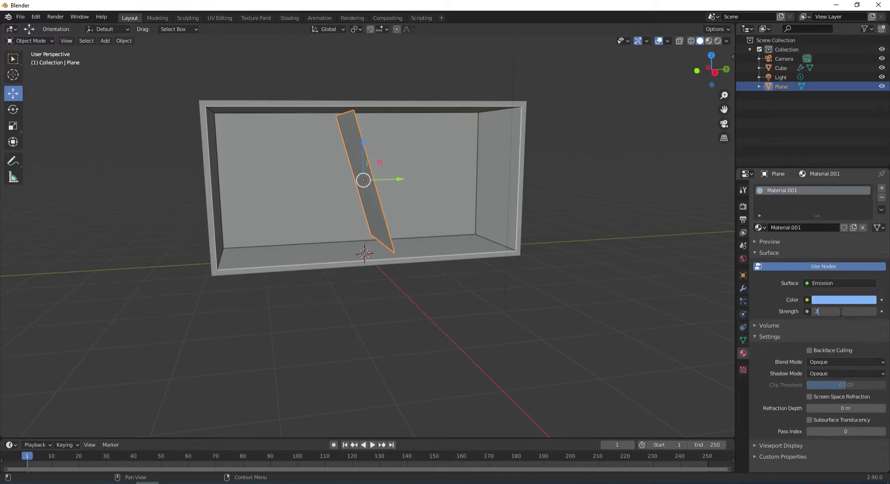
key("Return")
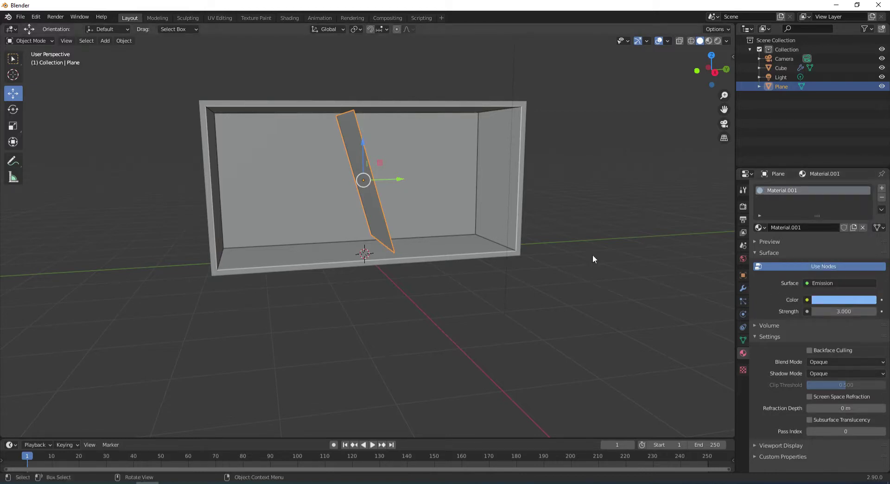
Enable Bloom and Screen Space Reflections for Eevee, and darken the world background color to black
left_click(741, 205)
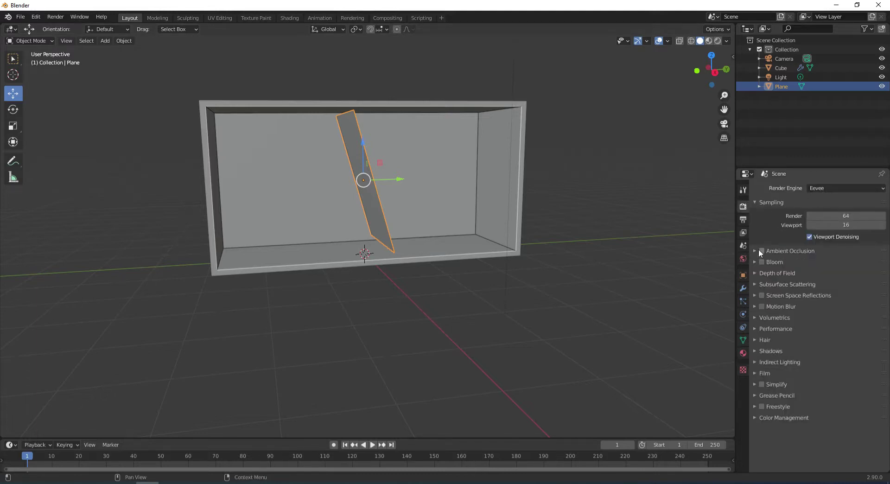
left_click(762, 295)
left_click(743, 260)
left_click(836, 249)
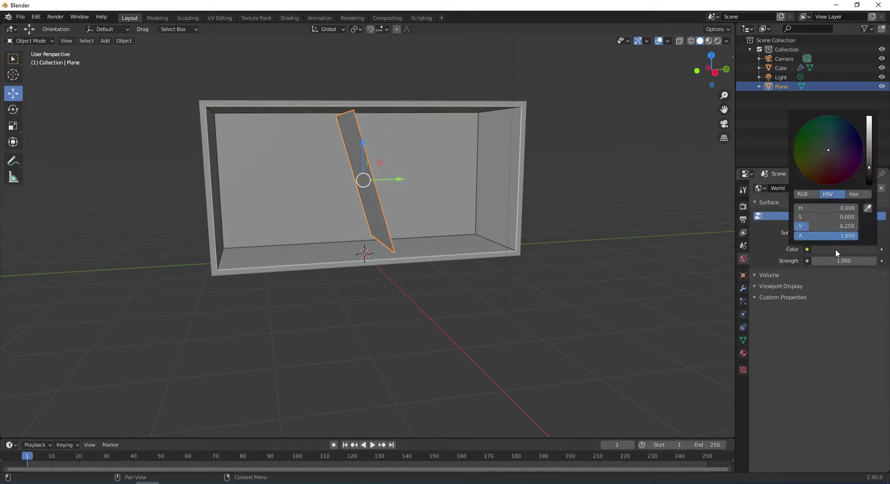
left_click_drag(867, 174, 869, 184)
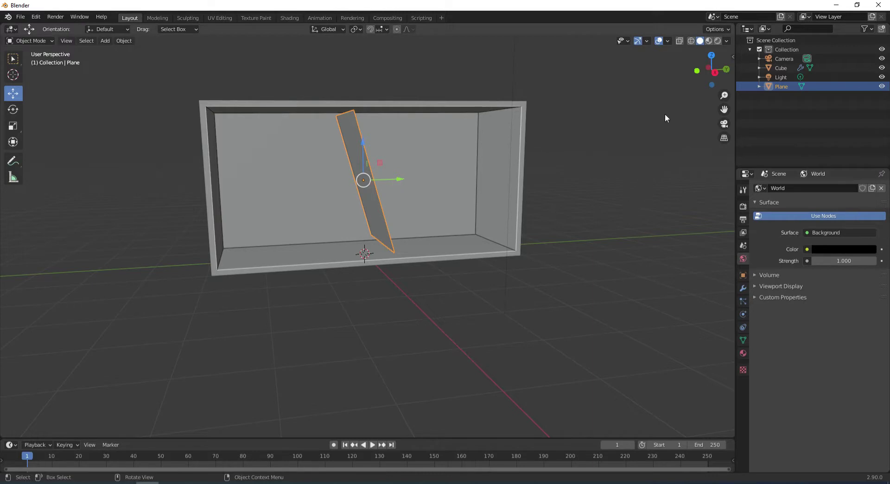
Show the scene in rendered shading and delete the light and the camera
left_click(717, 41)
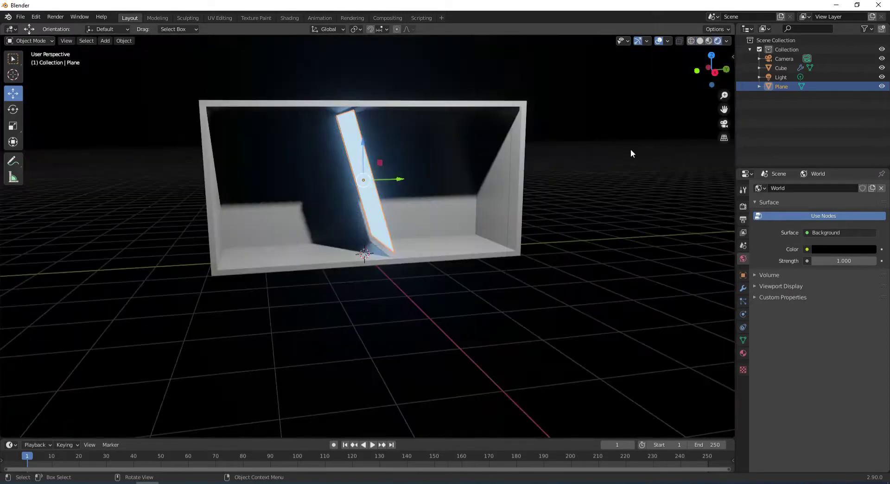
left_click(778, 77)
left_click(782, 60, "ctrl")
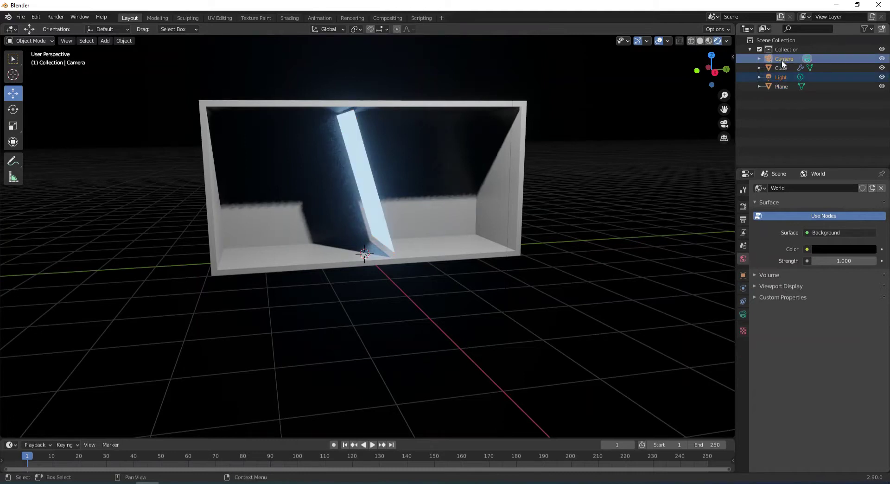
key("x")
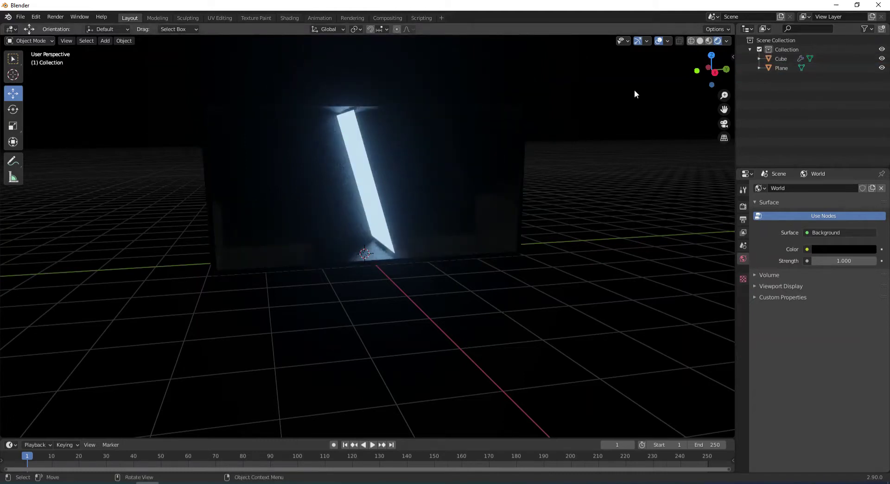
Examine the plane's glow inside the box with overlays hidden, and return to solid shading with overlays on
left_click(657, 41)
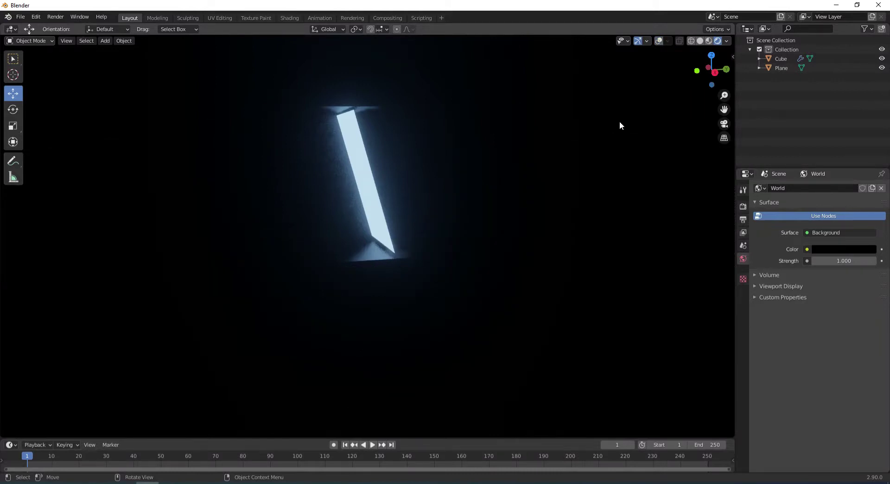
middle_click_drag(591, 126, 563, 135)
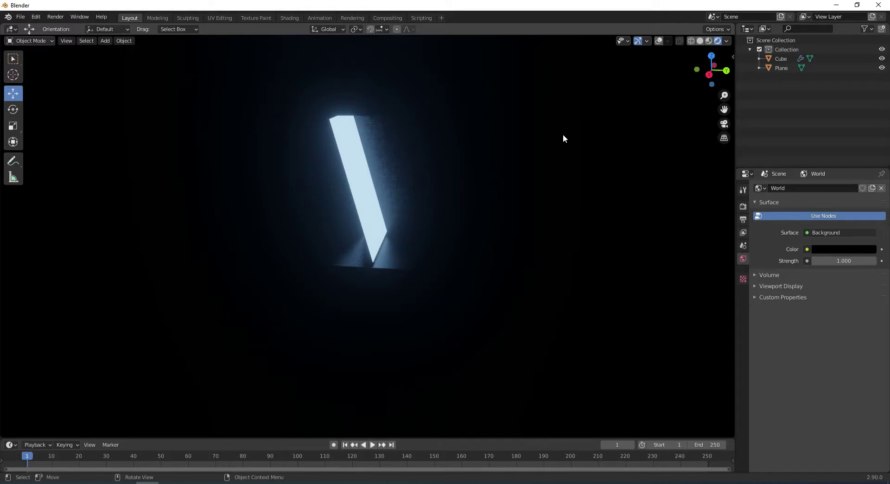
left_click(699, 41)
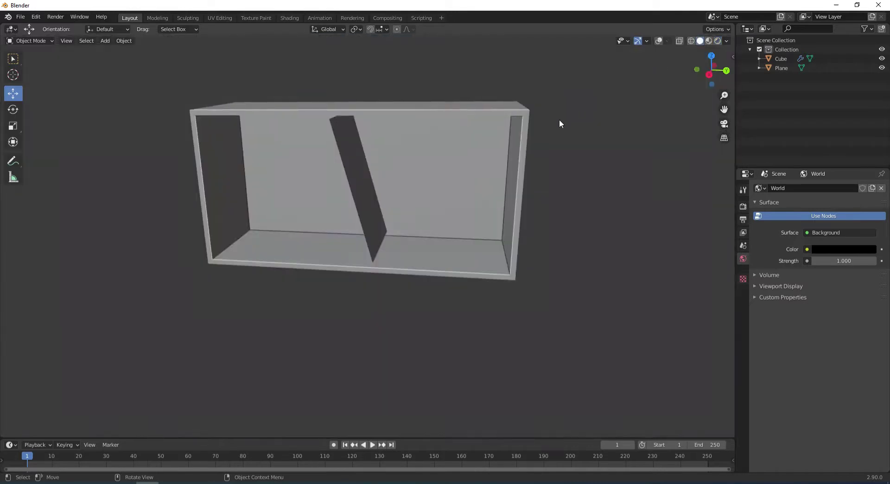
middle_click_drag(453, 136, 472, 133)
left_click(658, 42)
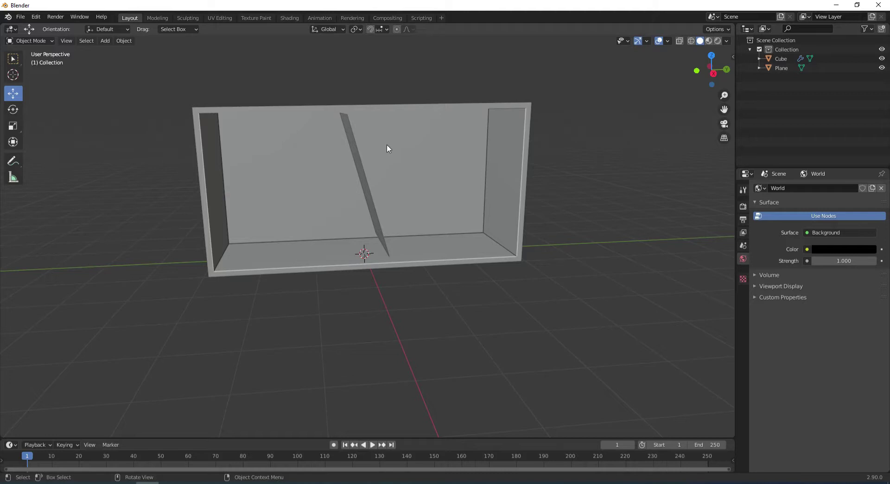
Add an Irradiance Volume light probe and raise it along Z to the middle of the box
key("shift+a")
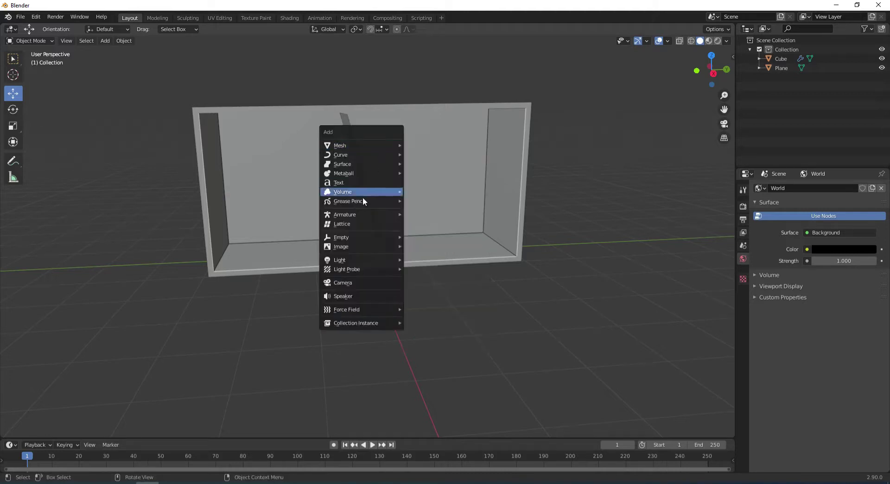
mouse_move(369, 269)
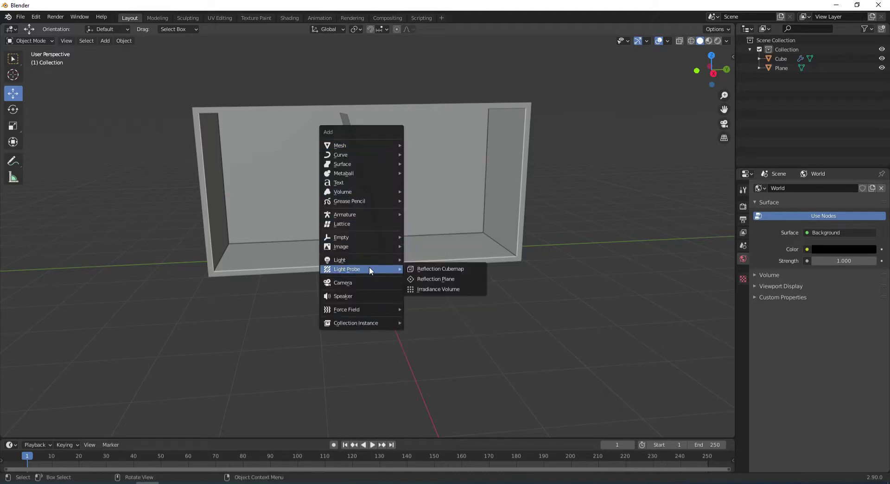
left_click(431, 289)
left_click_drag(361, 230, 363, 147)
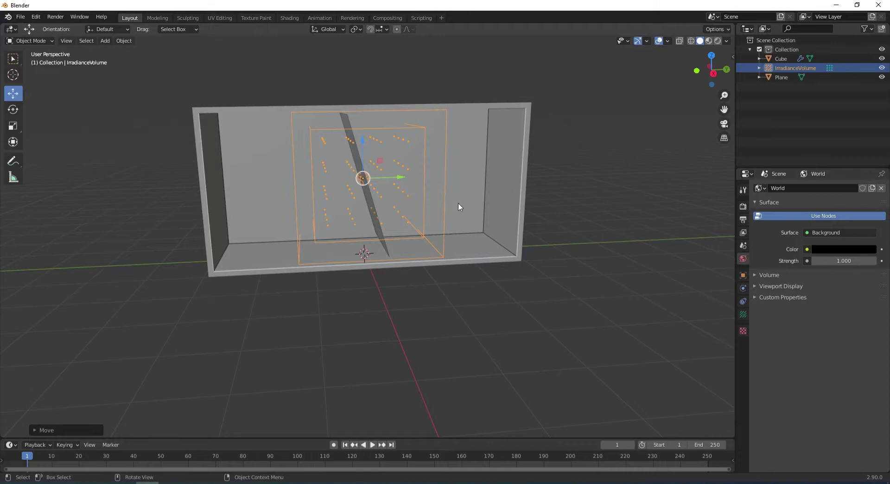
Scale the irradiance volume along Y and Z to extend beyond the box, and lower it slightly to center it
key("s")
key("y")
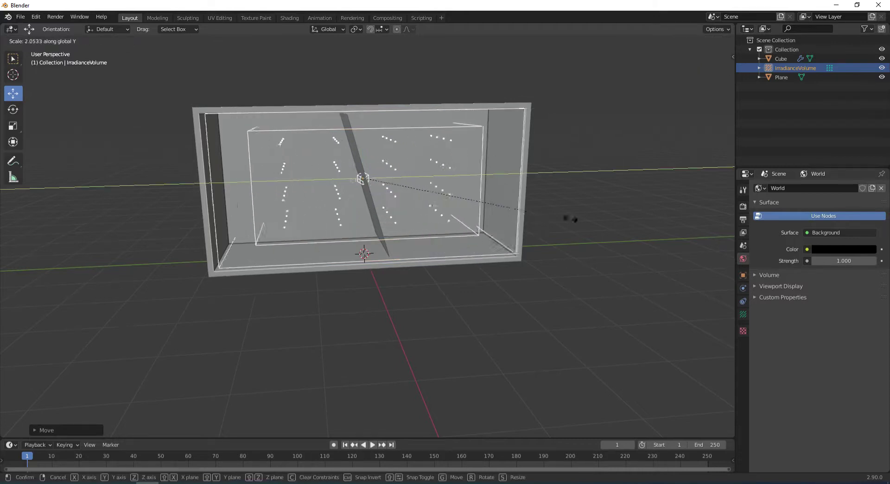
left_click(635, 226)
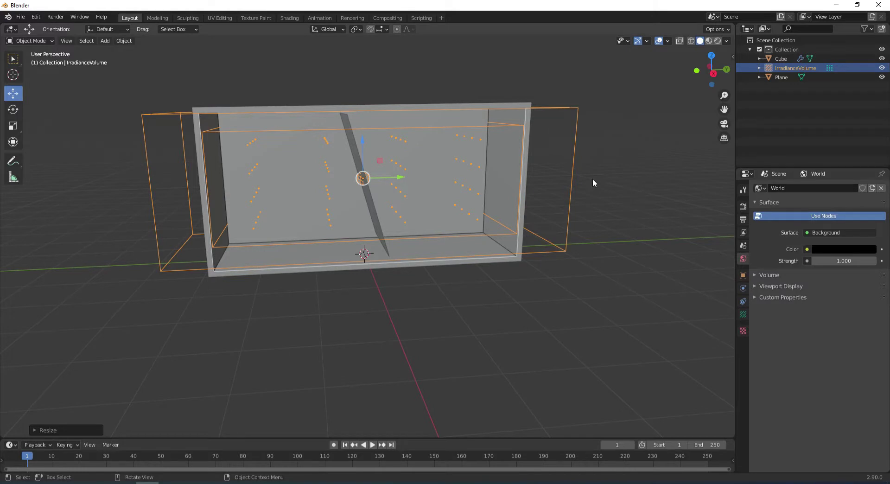
key("s")
key("z")
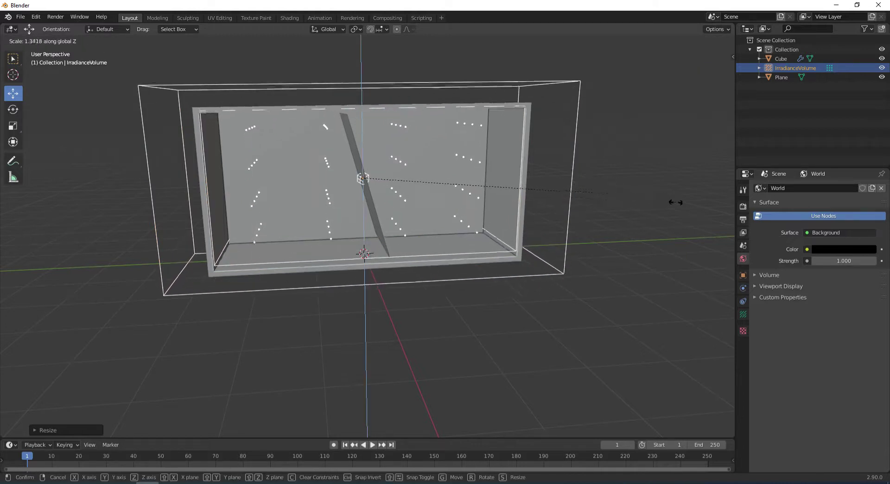
left_click(690, 208)
left_click_drag(363, 143, 361, 149)
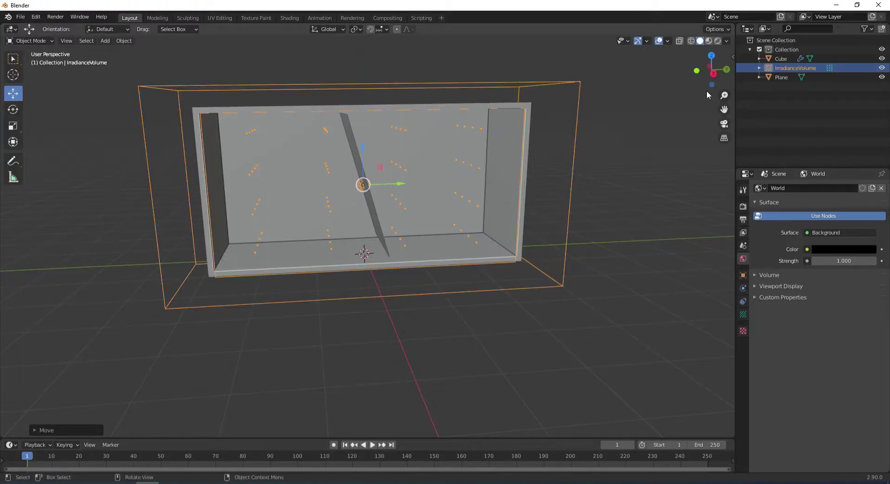
Show the scene in rendered shading with the glowing plane selected and the overlays hidden
left_click(718, 41)
left_click(616, 175)
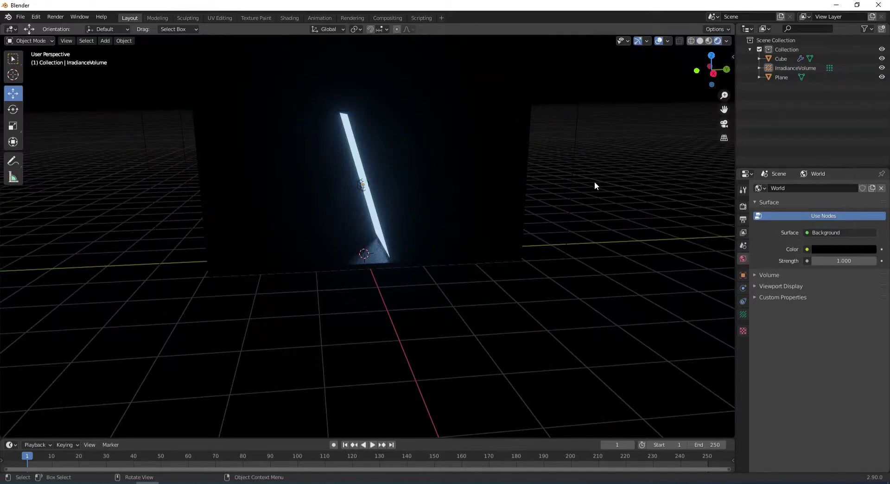
left_click(365, 189)
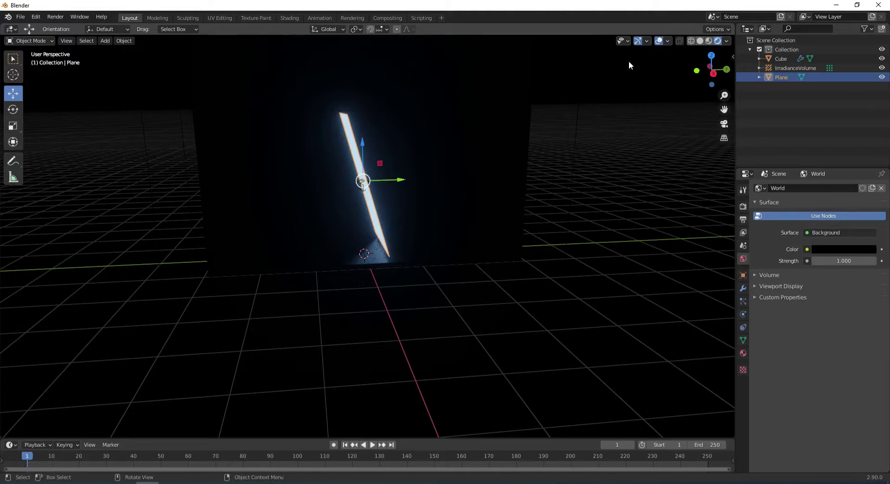
left_click(658, 41)
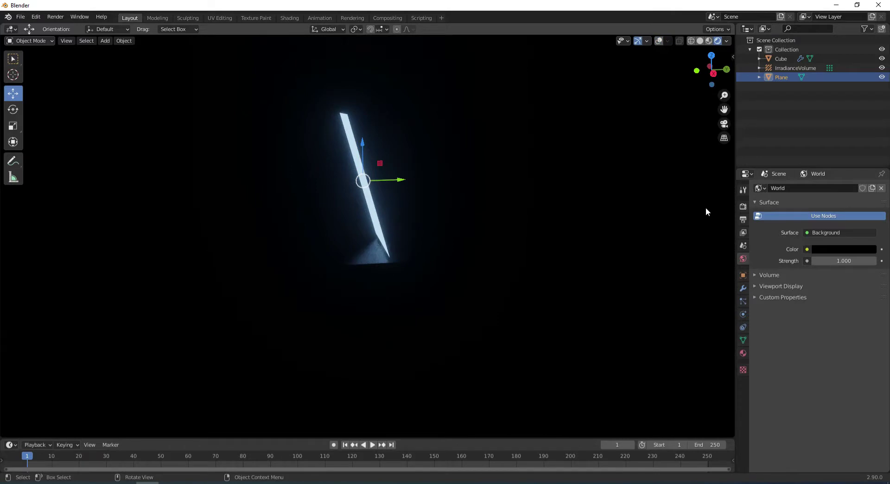
Bake the scene's indirect lighting in the Eevee render settings
left_click(742, 206)
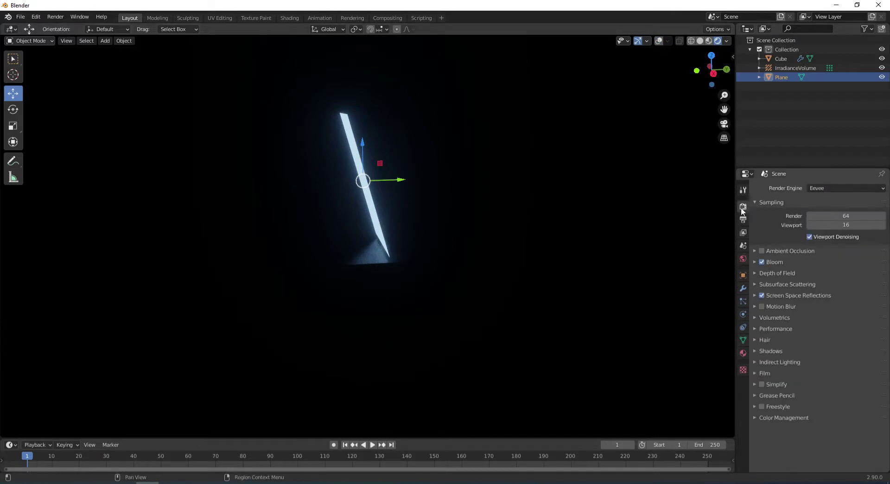
left_click(756, 362)
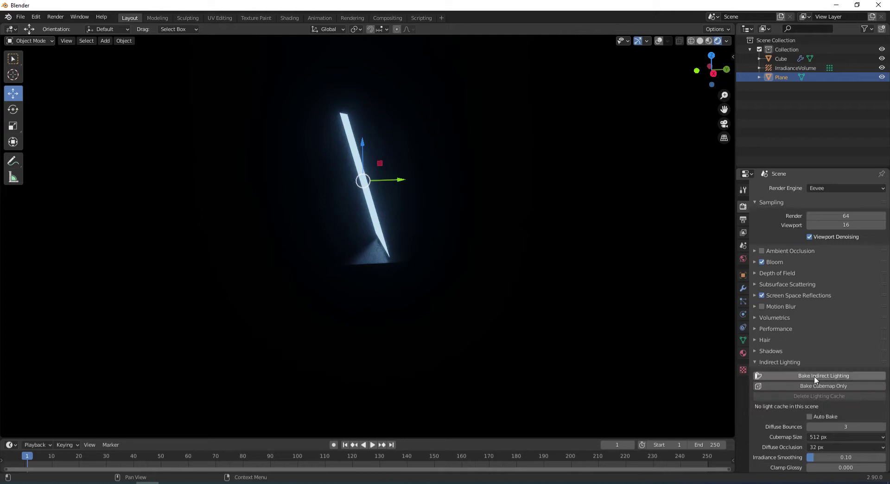
left_click(814, 376)
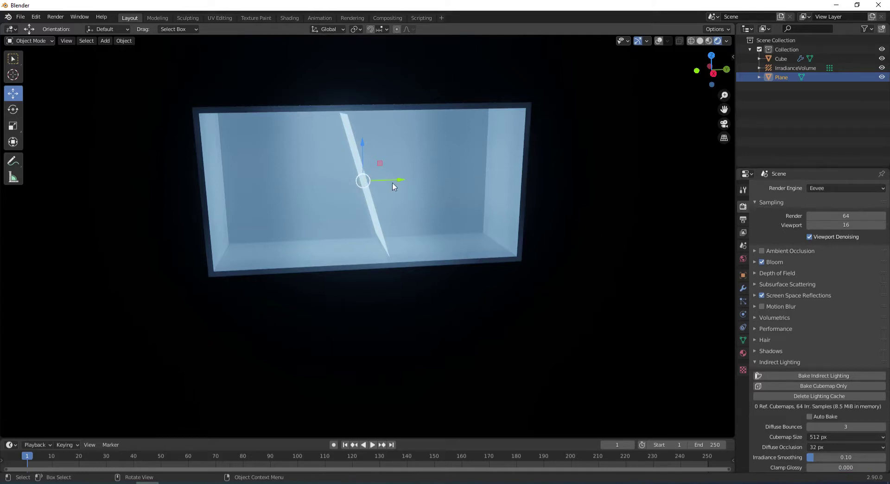
Move the glowing plane along Y out of the box and back to its middle to check the baked lighting
left_click_drag(400, 181, 241, 197)
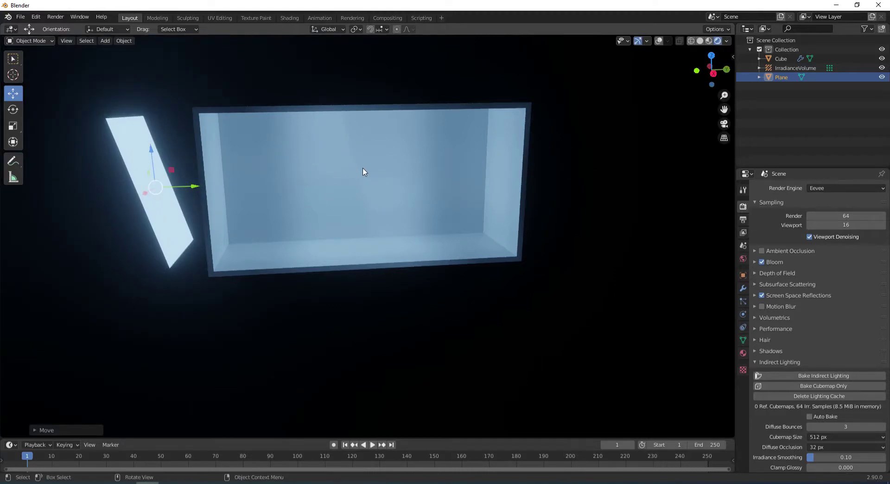
left_click_drag(215, 184, 400, 205)
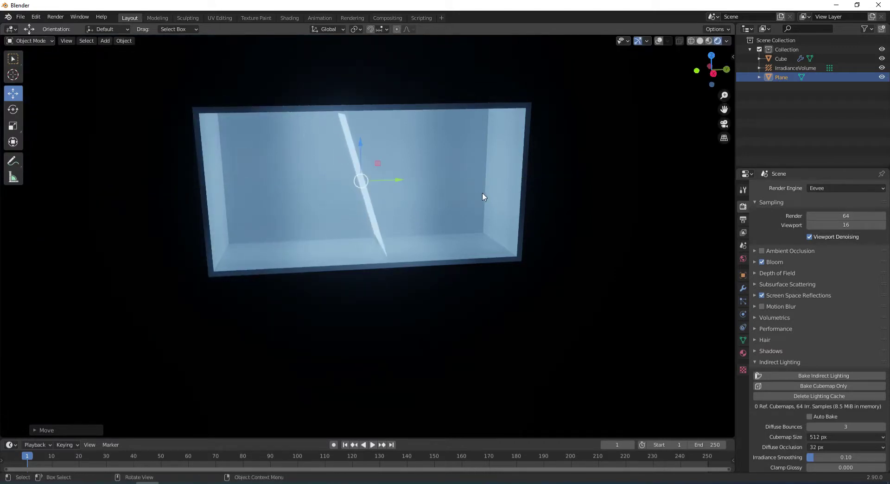
Delete the baked lighting cache, switch the render engine to Cycles, and deselect the plane
left_click(818, 396)
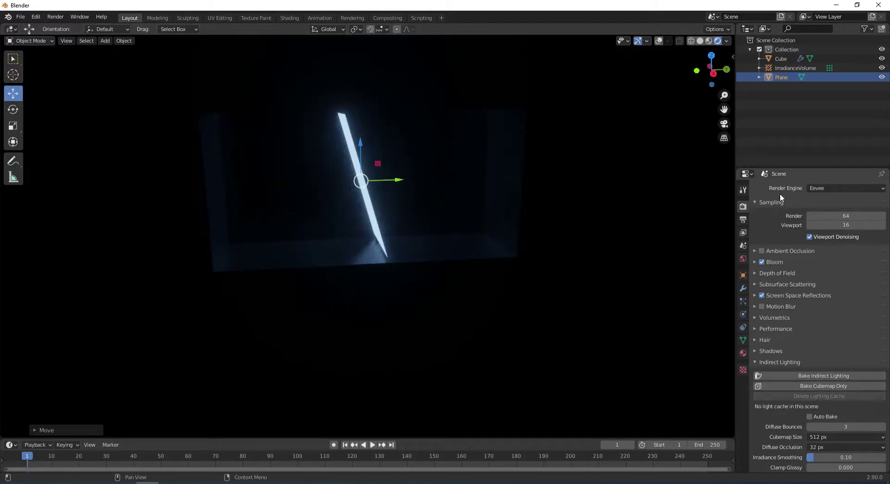
left_click(827, 188)
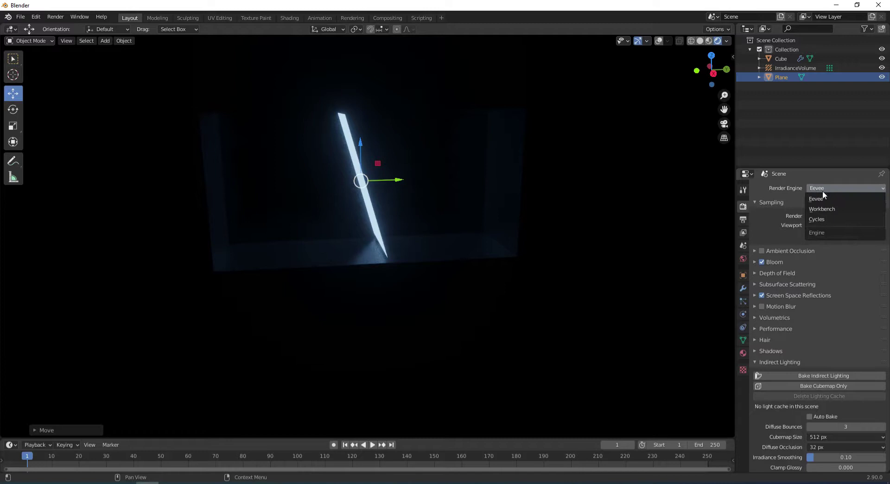
left_click(814, 219)
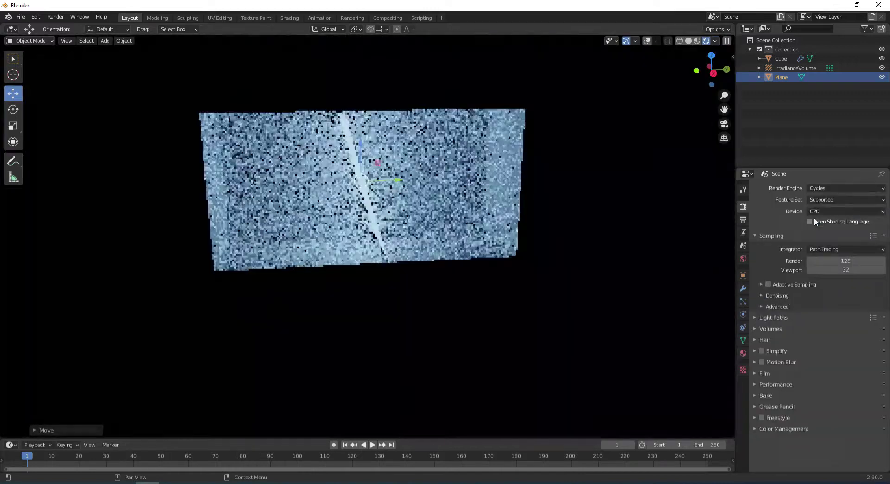
left_click(602, 205)
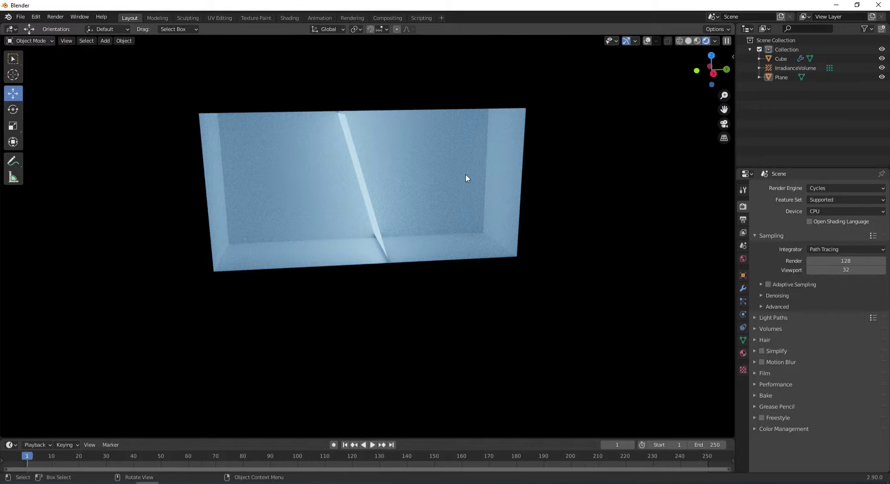
Switch to the Shading workspace and show the inside of the box in rendered shading
left_click(286, 17)
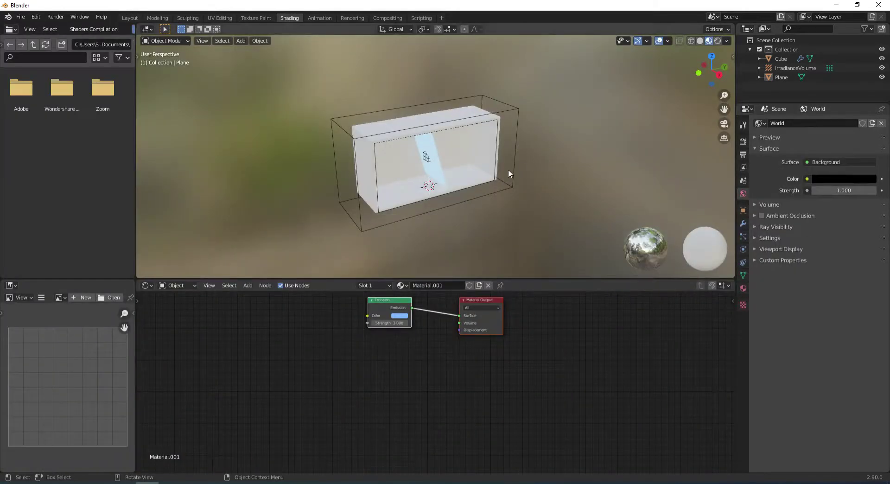
scroll(509, 170, "up", 4)
middle_click_drag(547, 172, 518, 160)
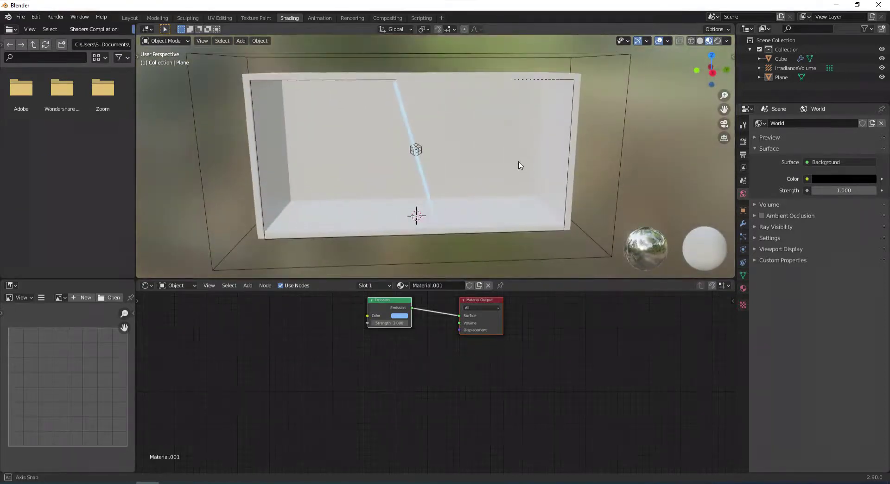
left_click(718, 40)
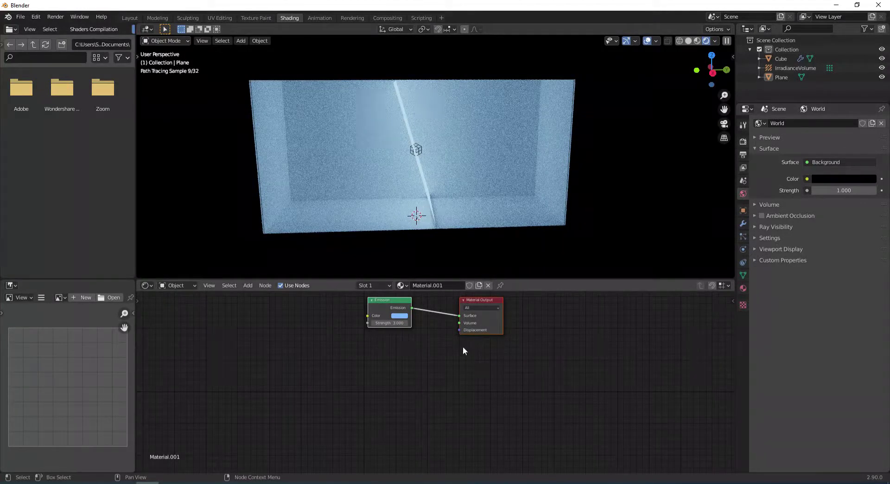
Add a Geometry node above the Emission node in Material.001 and move the Material Output aside to make room
scroll(462, 350, "up", 3)
scroll(475, 376, "up", 2)
middle_click_drag(446, 354, 476, 393)
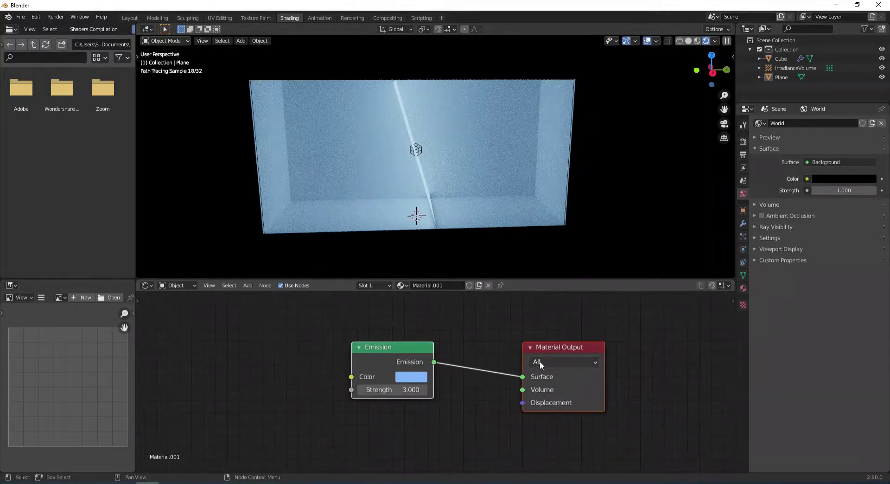
scroll(504, 374, "down", 3)
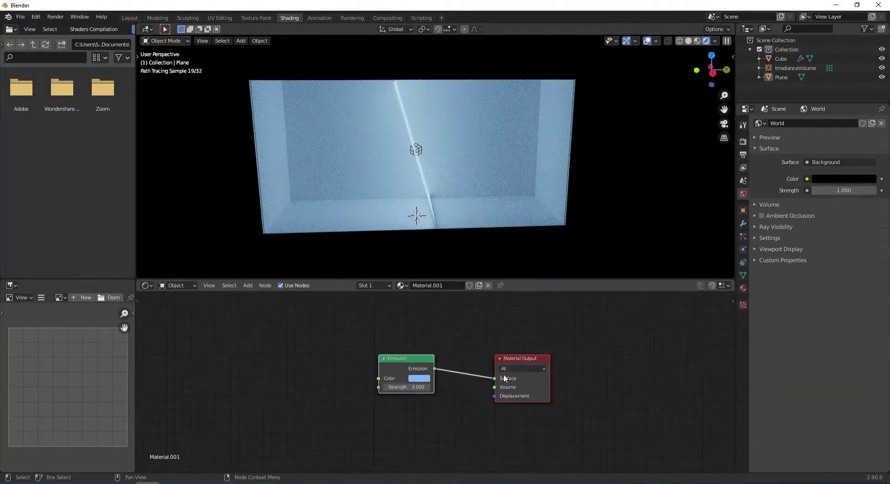
key("shift+a")
left_click(385, 329)
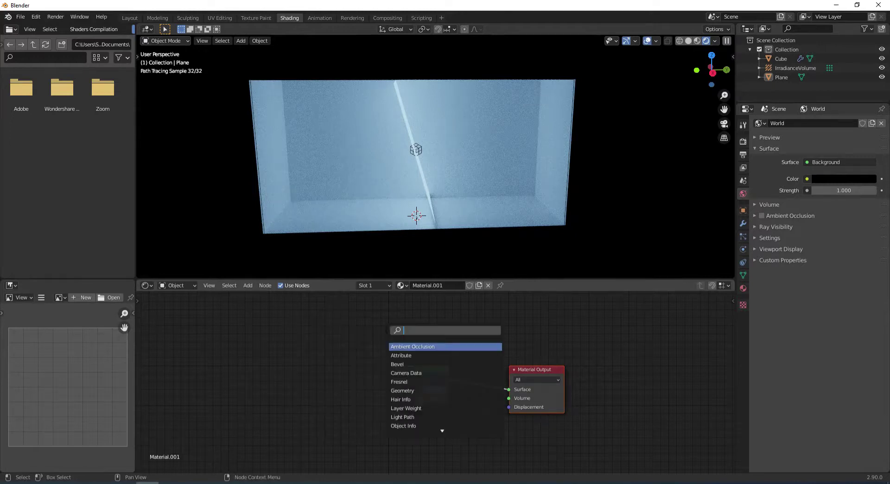
type("g")
key("Return")
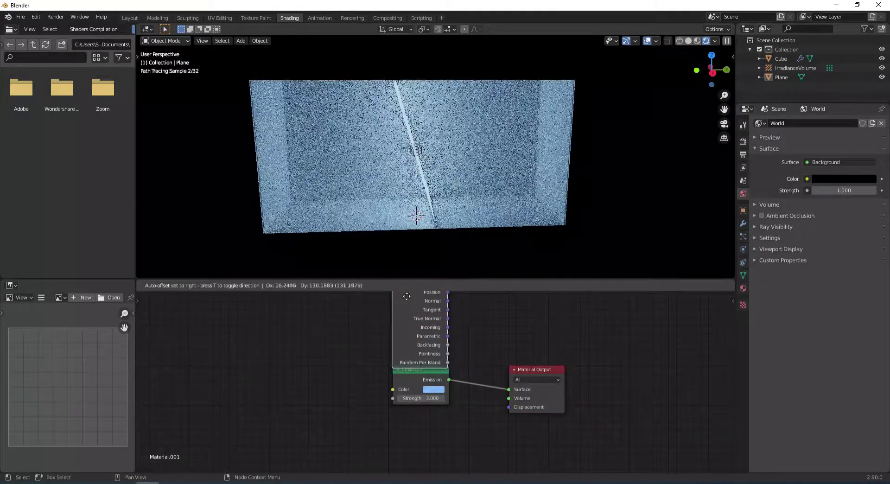
middle_click_drag(468, 354, 446, 399)
left_click_drag(384, 339, 388, 323)
left_click_drag(493, 427, 533, 376)
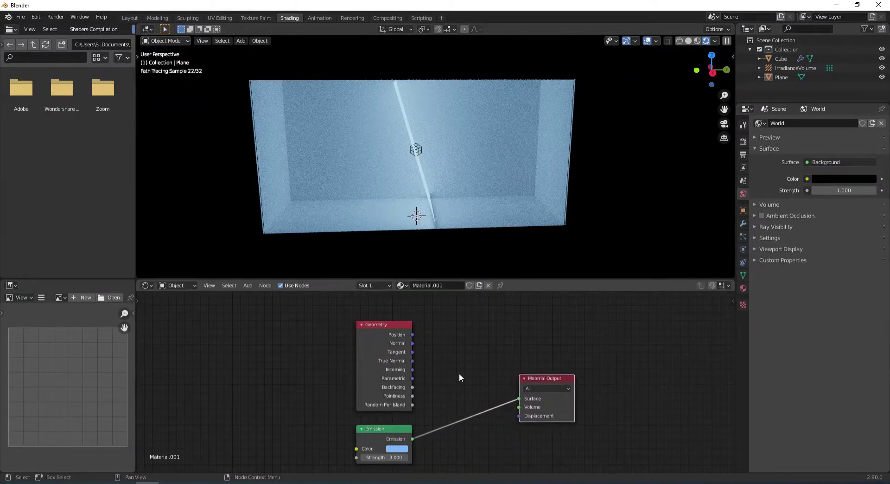
Insert a Mix Shader between Emission and Material Output, and connect the Geometry node's Backfacing output to its Fac input
key("shift+a")
left_click(459, 374)
type("mix")
key("Return")
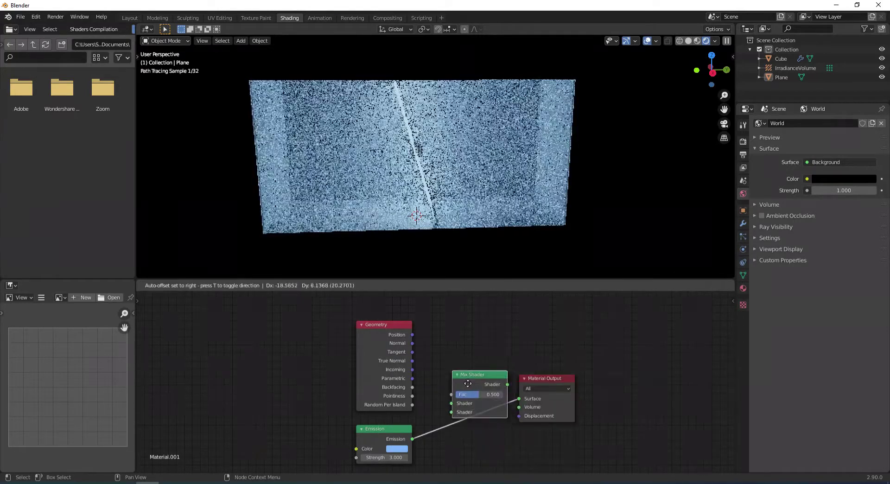
left_click(461, 410)
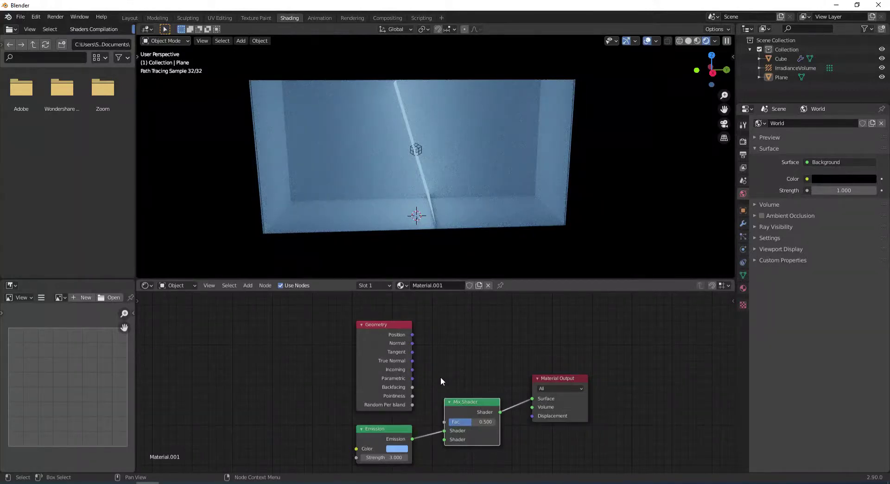
left_click_drag(412, 387, 440, 419)
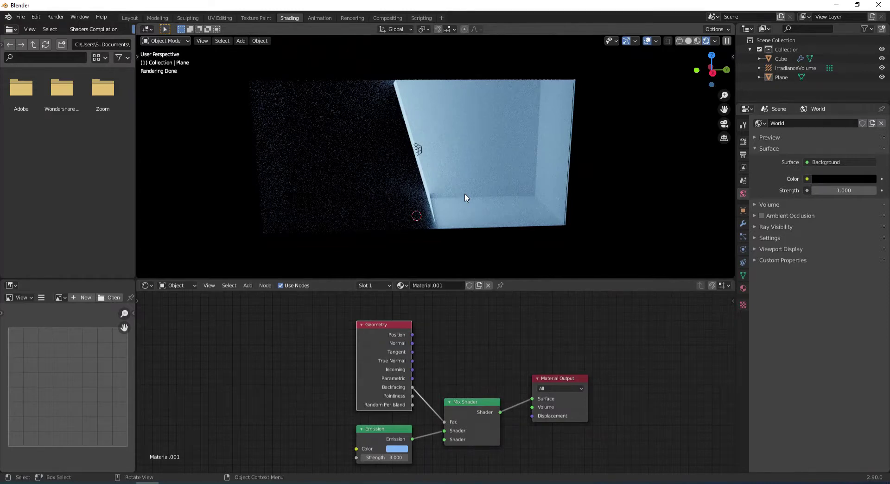
Recalculate the plane's normals in Edit Mode with the Inside option enabled
left_click(411, 142)
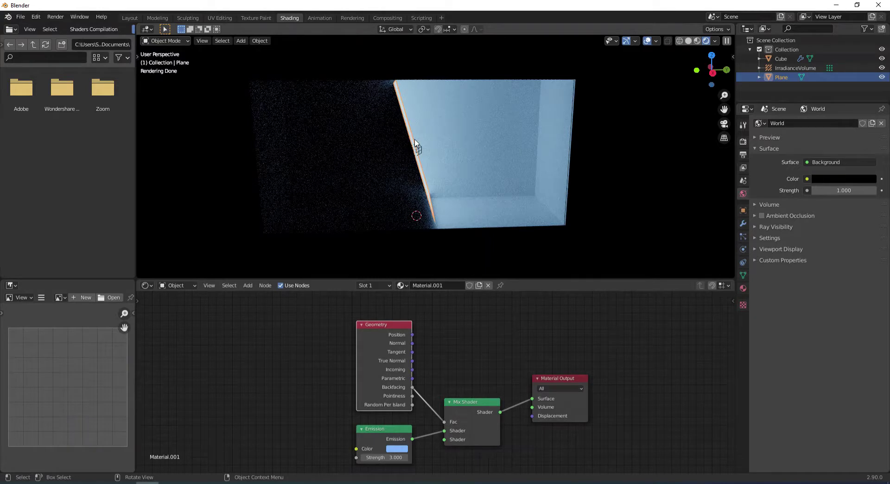
left_click(187, 41)
left_click(165, 61)
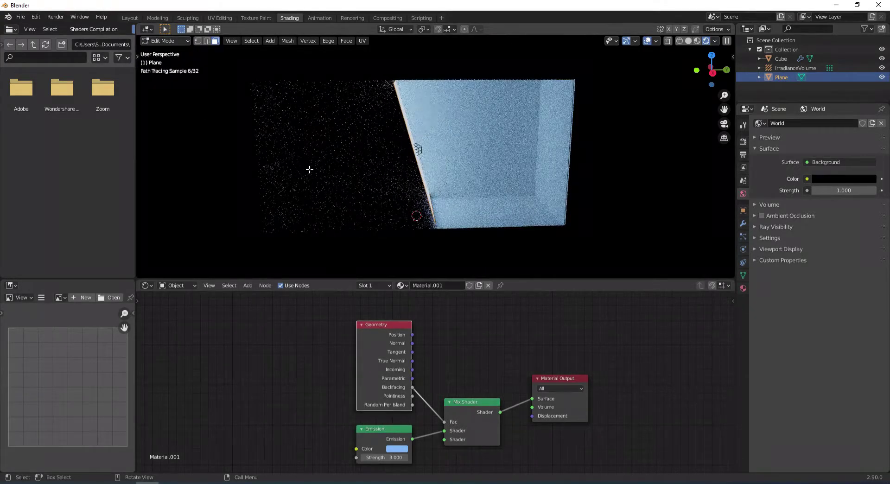
key("shift+n")
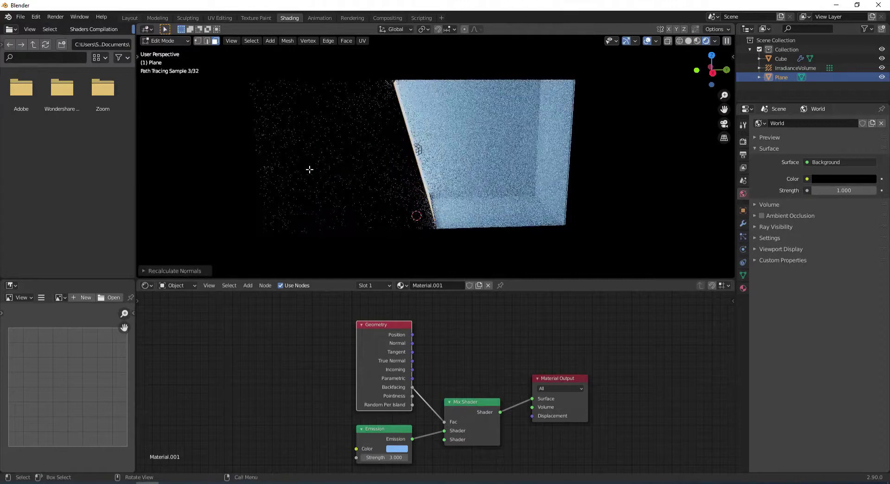
left_click(175, 270)
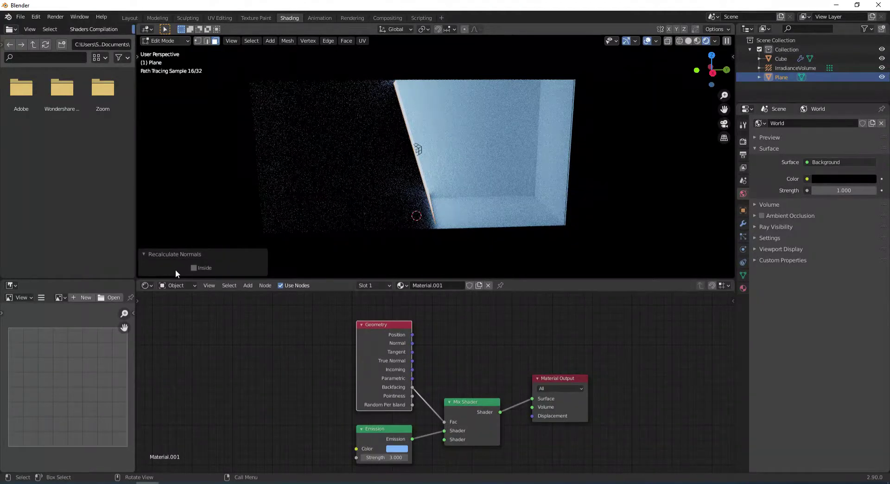
left_click(193, 267)
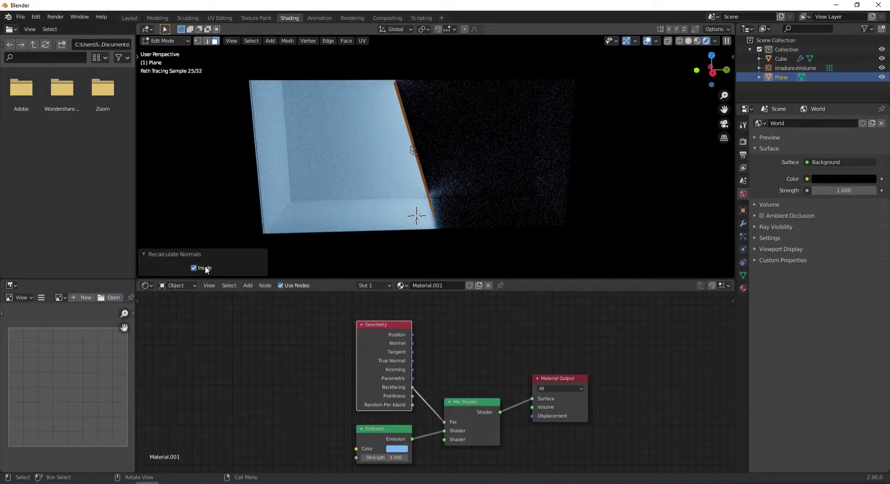
Toggle the Inside option to compare which side of the plane emits, leave it enabled, and return to Object Mode
left_click(192, 267)
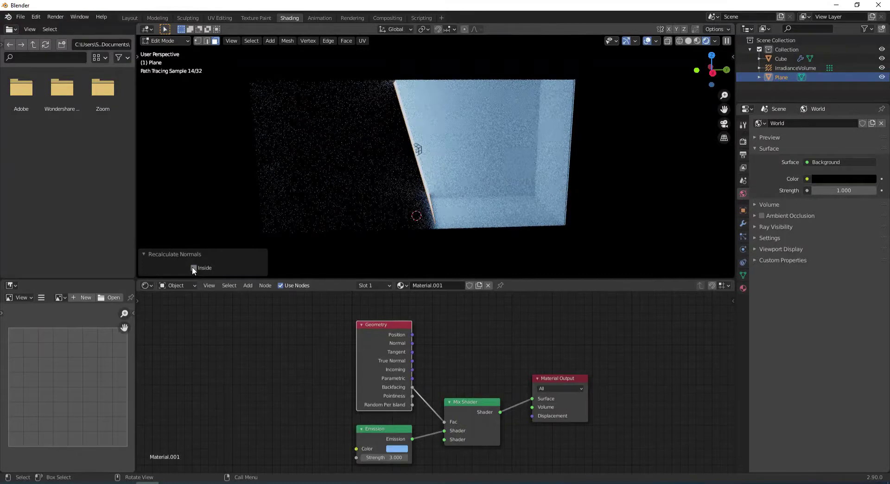
left_click(193, 267)
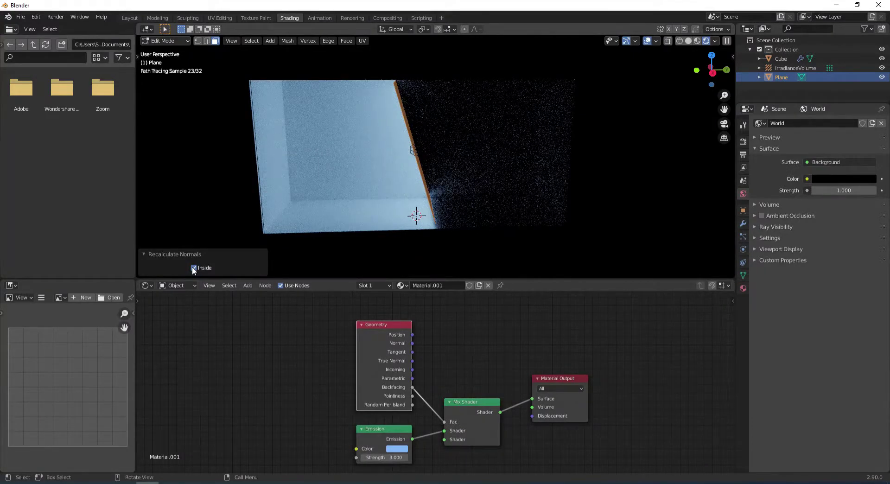
left_click(193, 268)
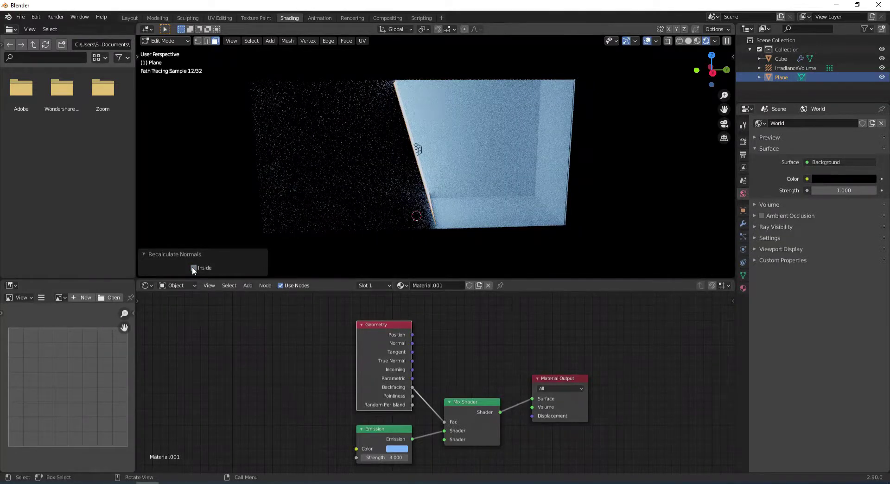
left_click(192, 267)
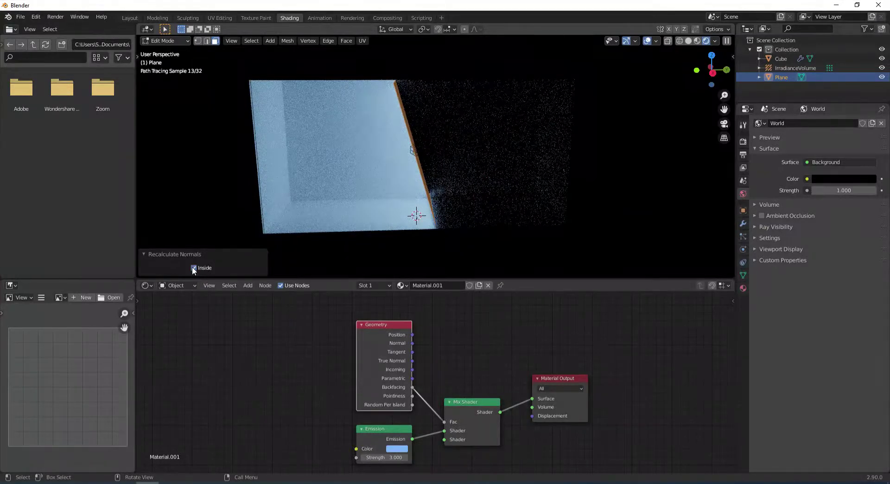
key("Tab")
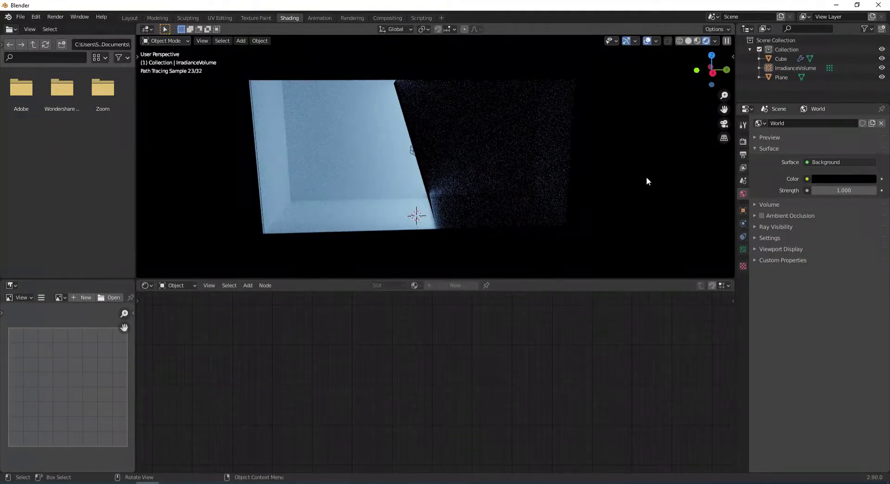